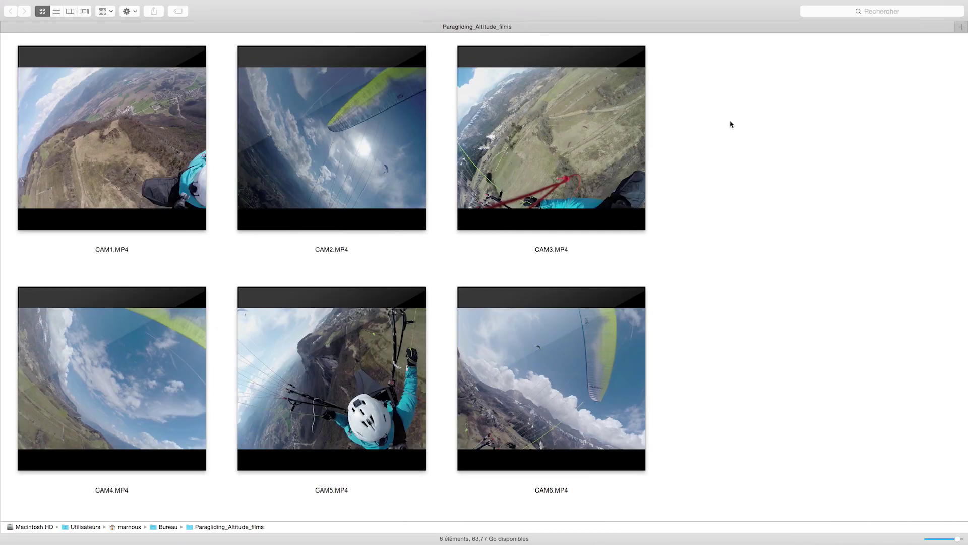
Select clips CAM1–CAM6 in Finder and drop them into Autopano Video Pro as input videos.
drag(732, 107, 63, 414)
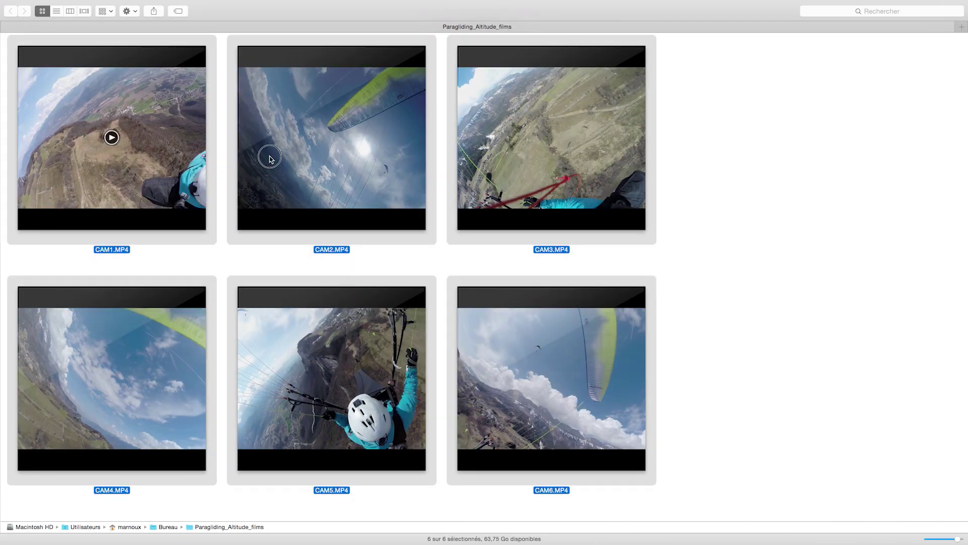
drag(271, 159, 335, 173)
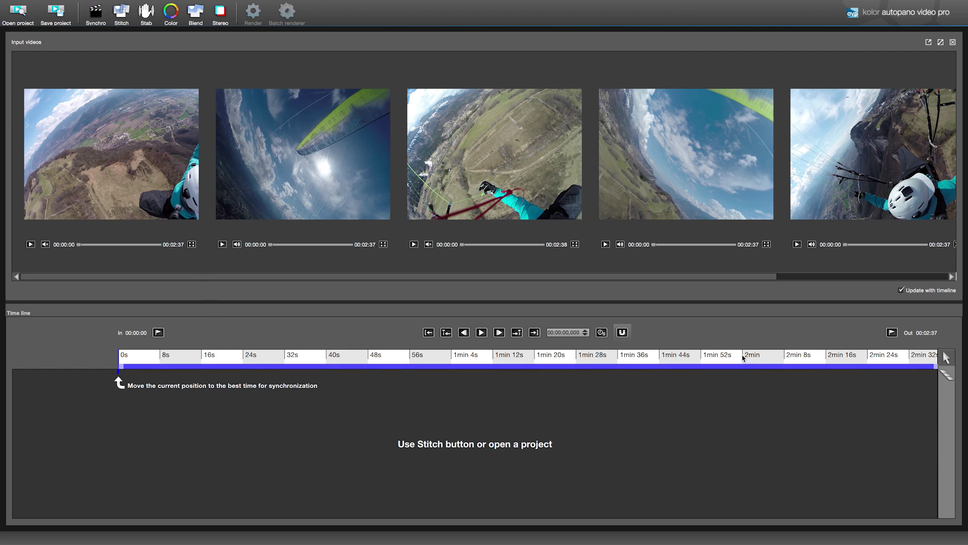
Synchronise the six clips by camera motion at 2min, applying offsets of 101, 83, 104, 62 and 0 ms.
drag(741, 277, 597, 265)
click(743, 359)
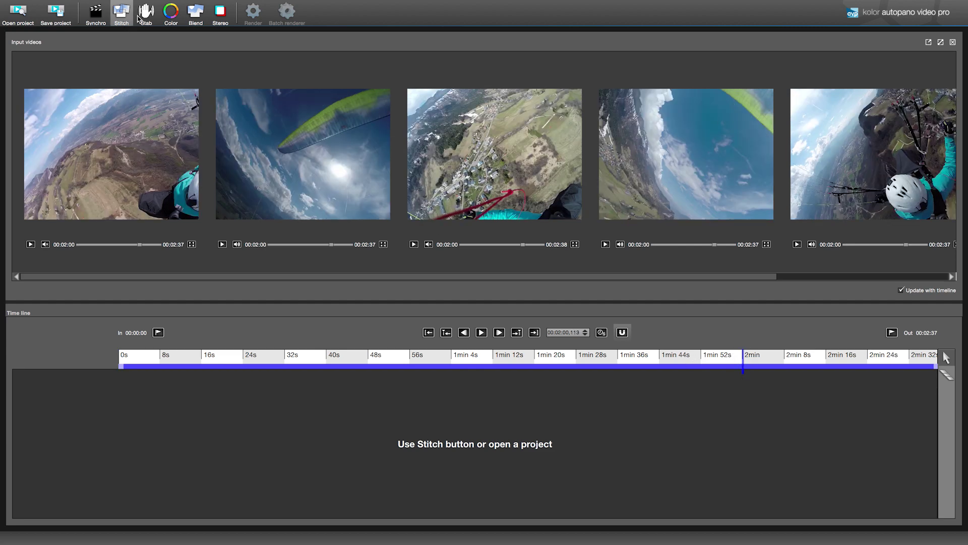
click(95, 15)
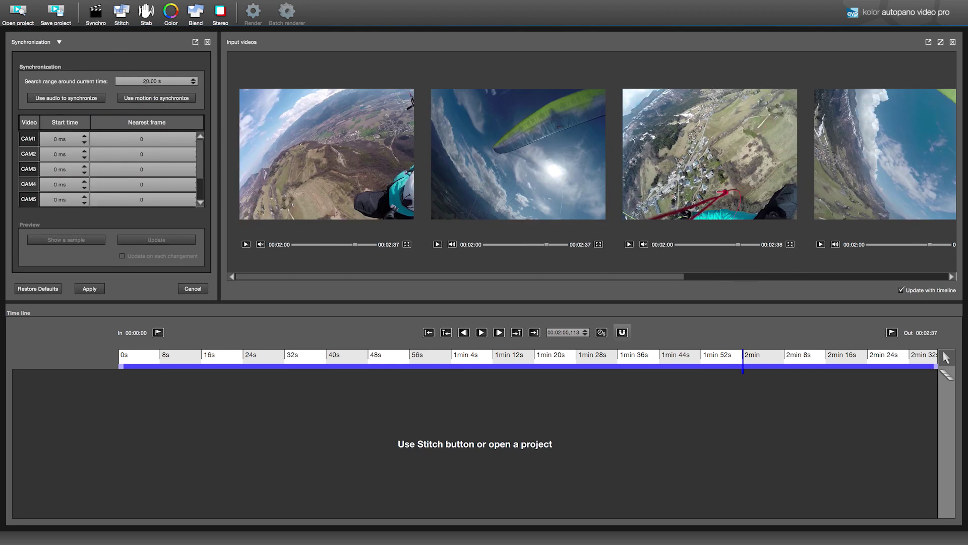
click(138, 99)
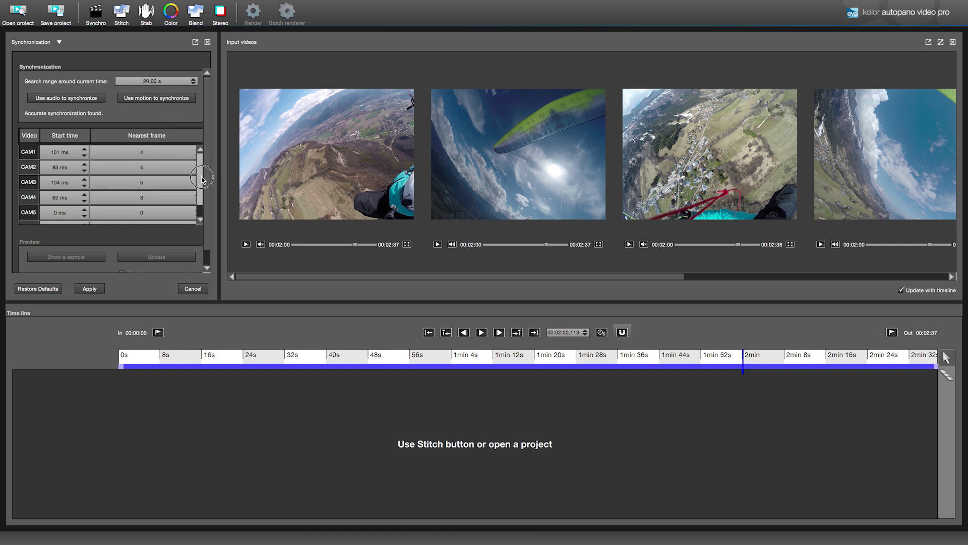
drag(201, 188, 197, 150)
click(95, 291)
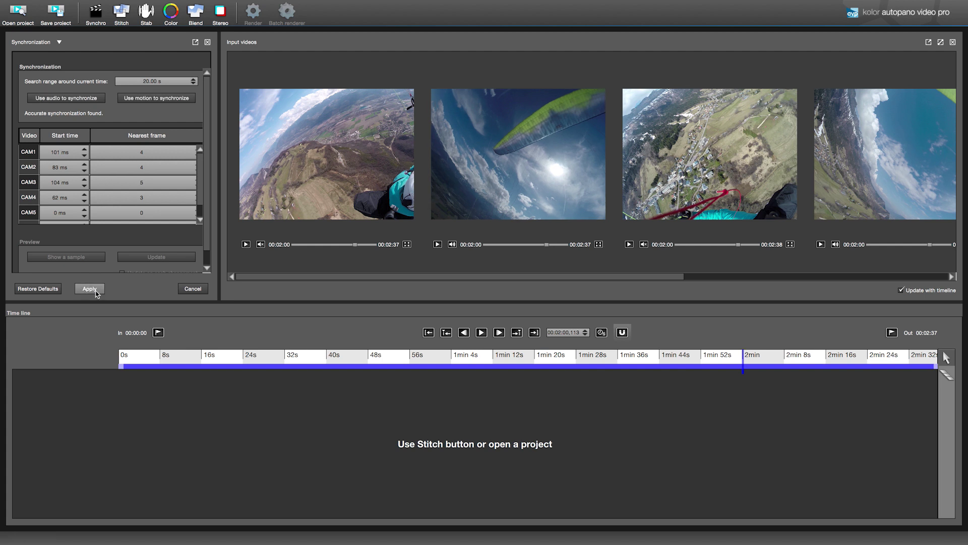
Save the project as 'project 1.0' in the Paragliding_Altitude_films folder.
click(206, 43)
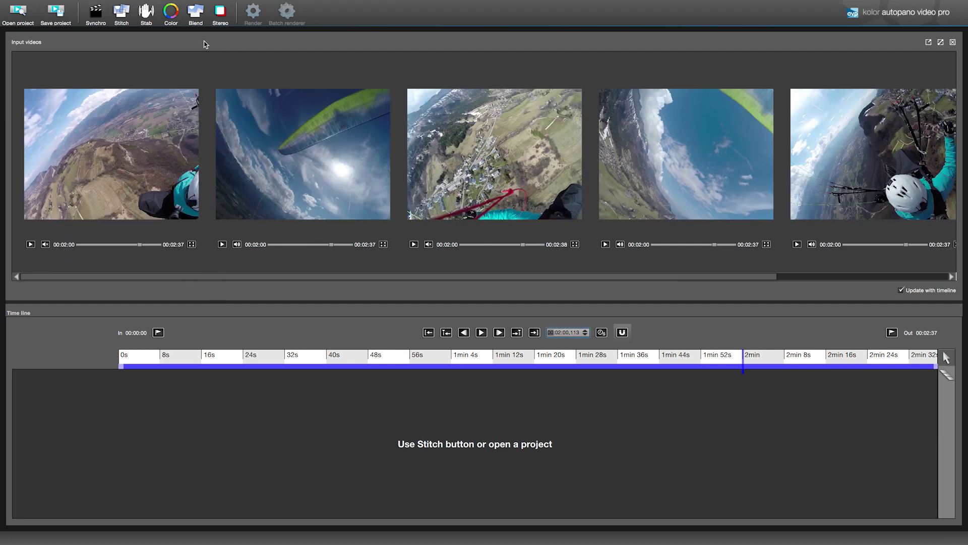
click(56, 15)
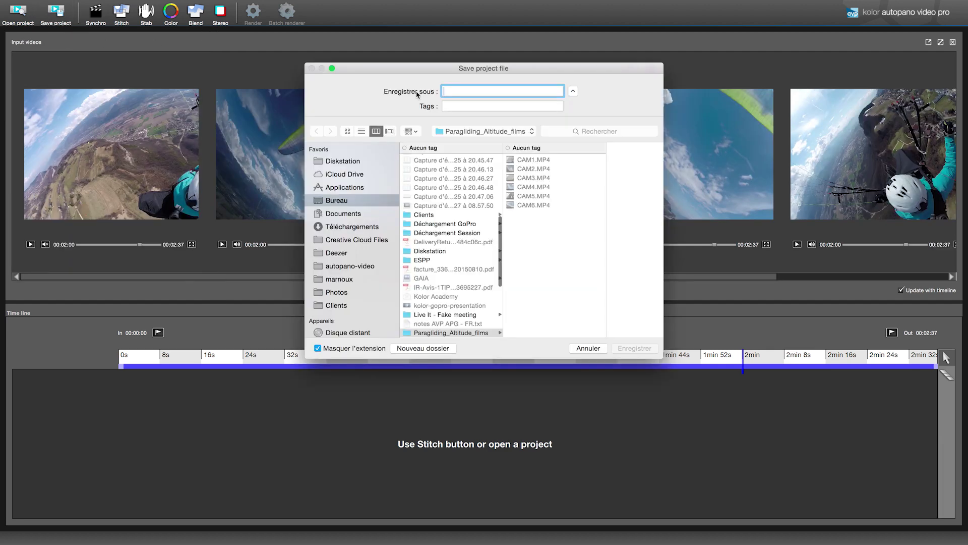
text(project 1.0)
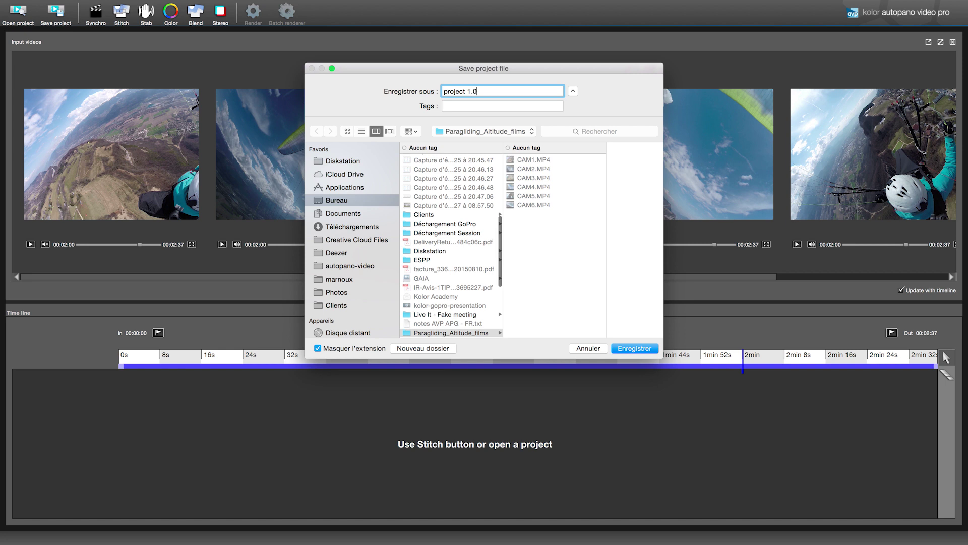
key(Return)
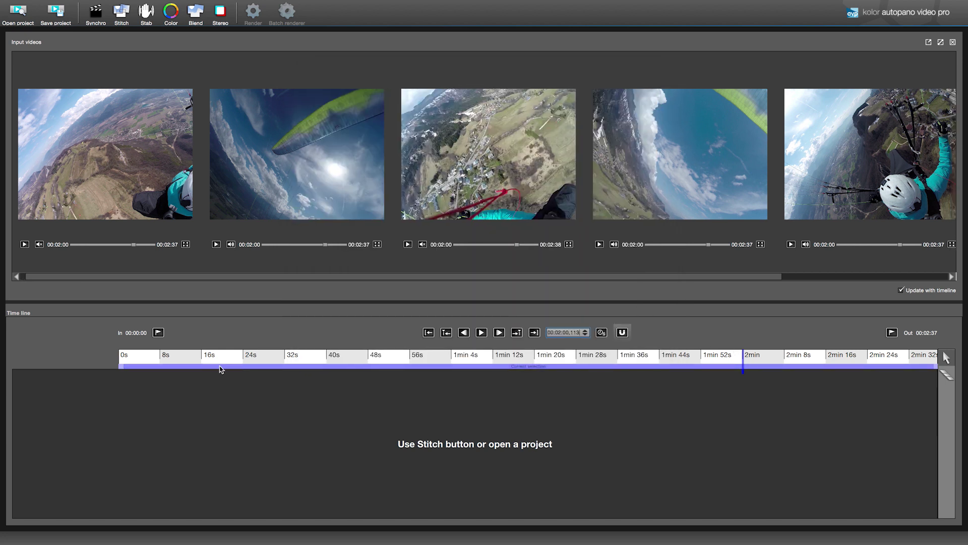
click(121, 14)
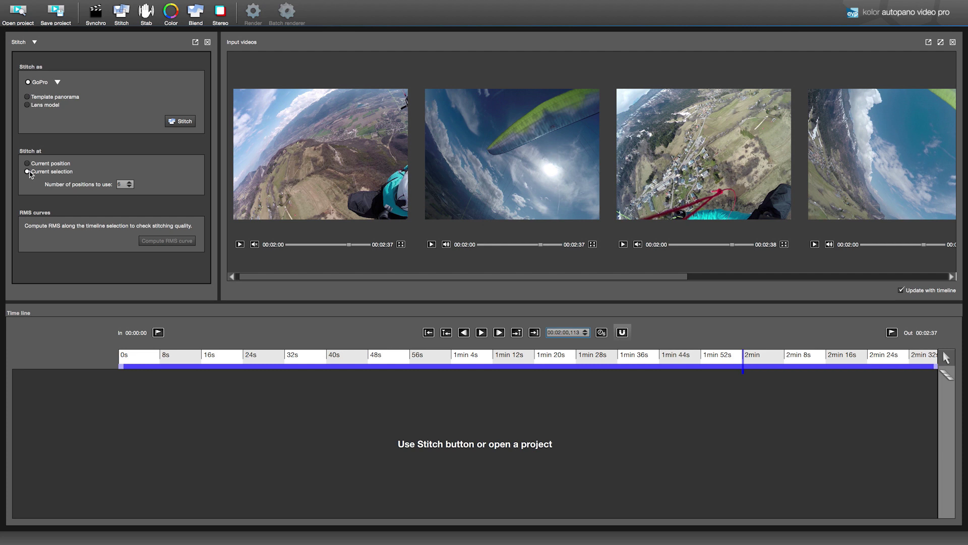
Stitch the clips as GoPro with 5 positions over a selection from 8s to 2min 24s.
click(129, 186)
click(171, 196)
drag(123, 370, 161, 369)
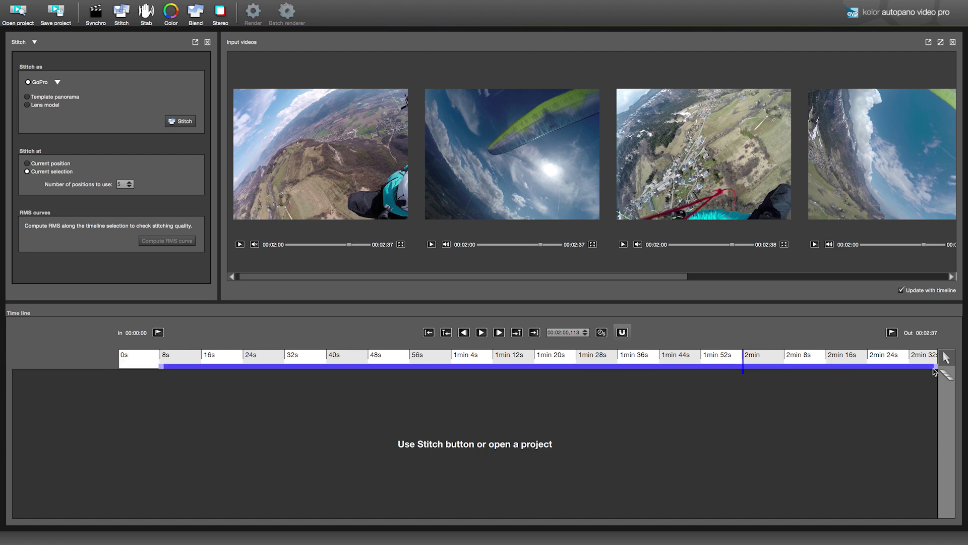
drag(939, 369, 887, 371)
click(185, 123)
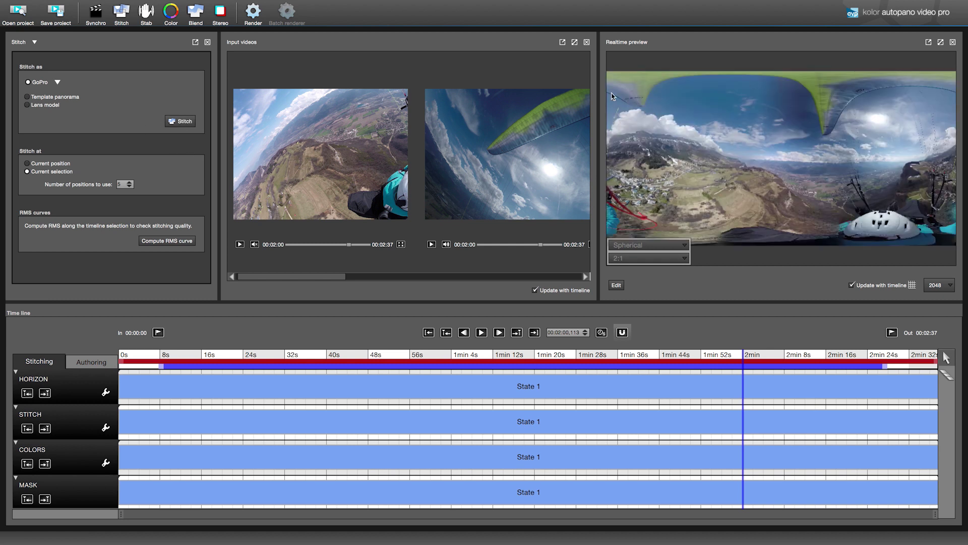
Close the Input videos and Stitch panels so the preview fills the upper area.
click(586, 41)
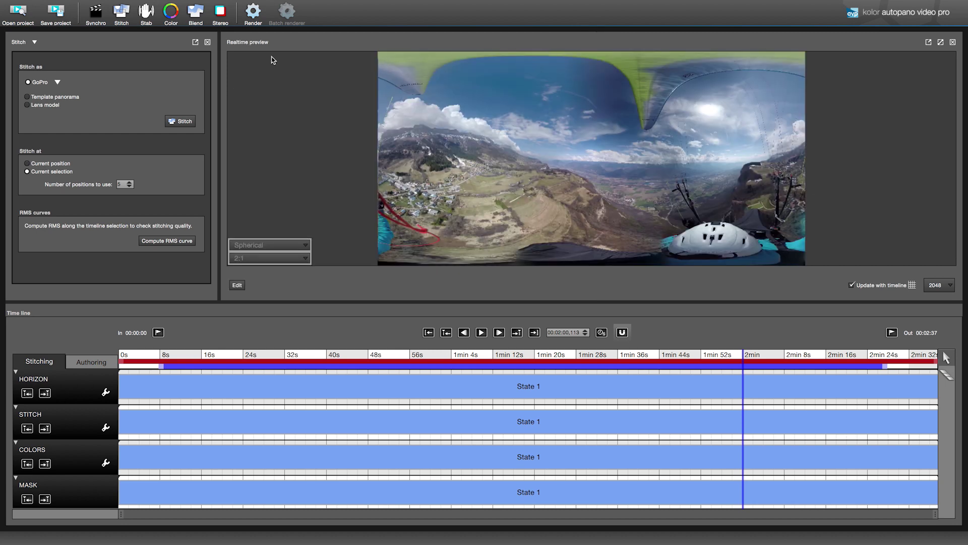
click(207, 42)
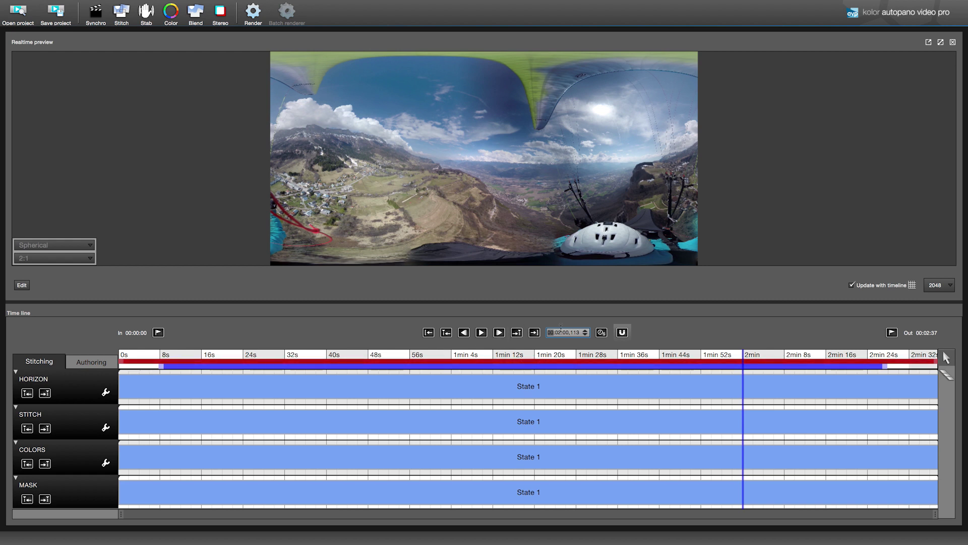
scroll(563, 332, down, 1)
Set the In point at 1:00 and the Out point at 2:00, matching the selection to them.
text(000)
key(Return)
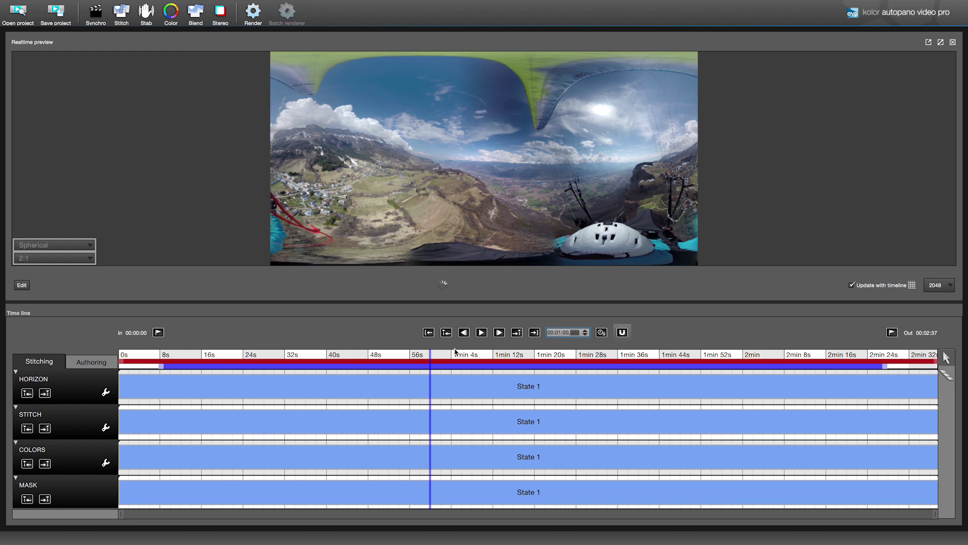
click(158, 332)
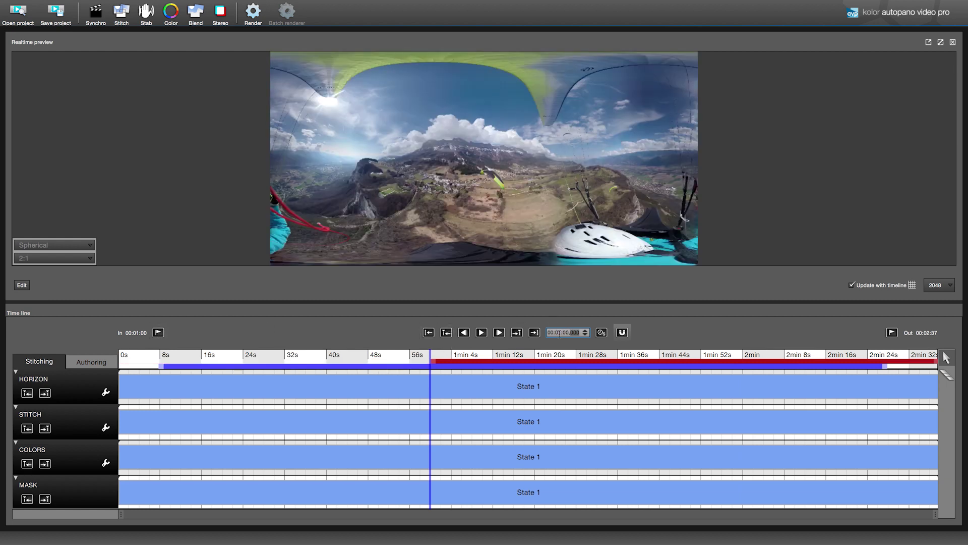
key(Return)
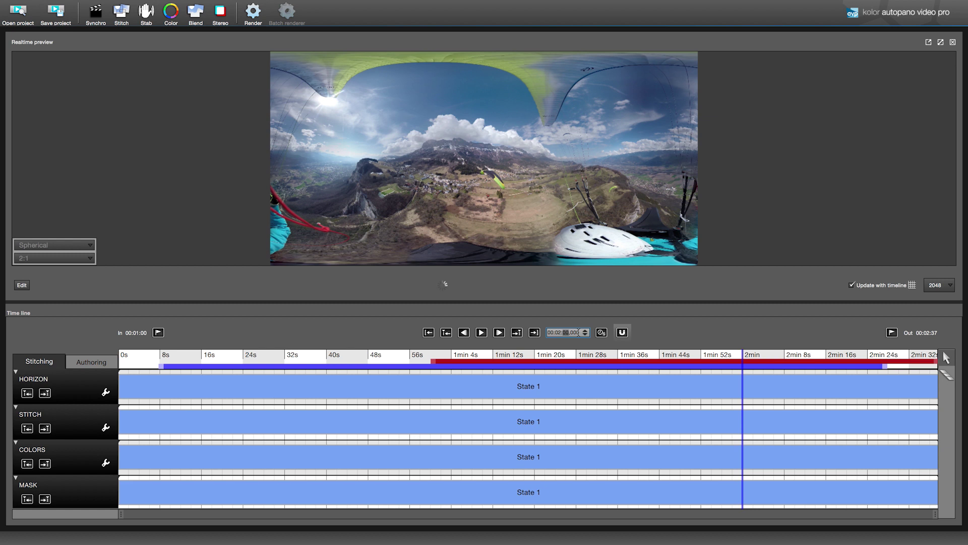
click(892, 332)
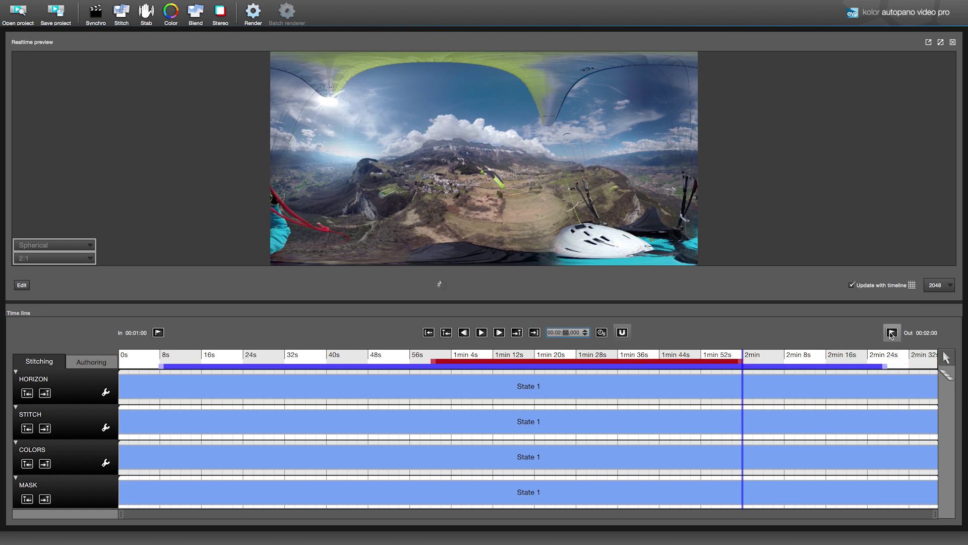
drag(877, 369, 741, 370)
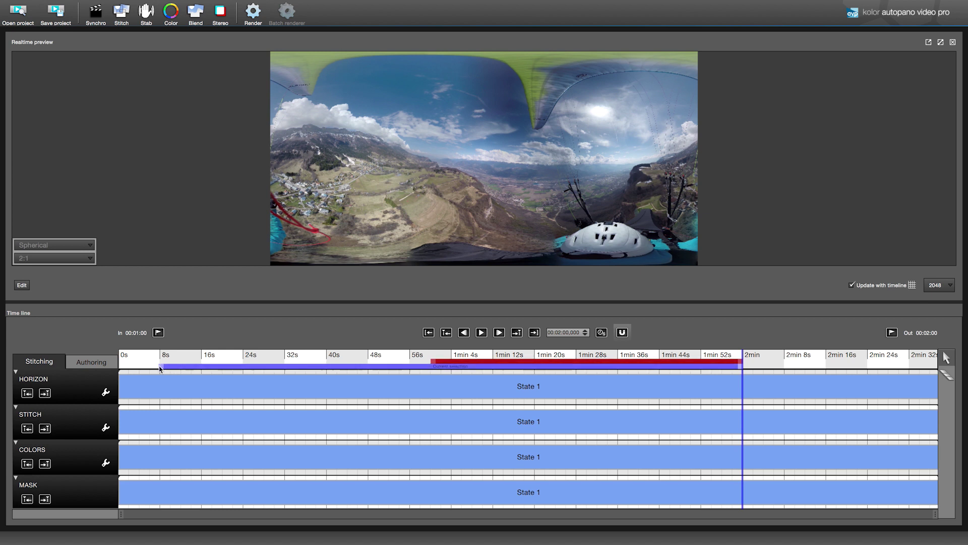
drag(159, 367, 430, 367)
click(538, 358)
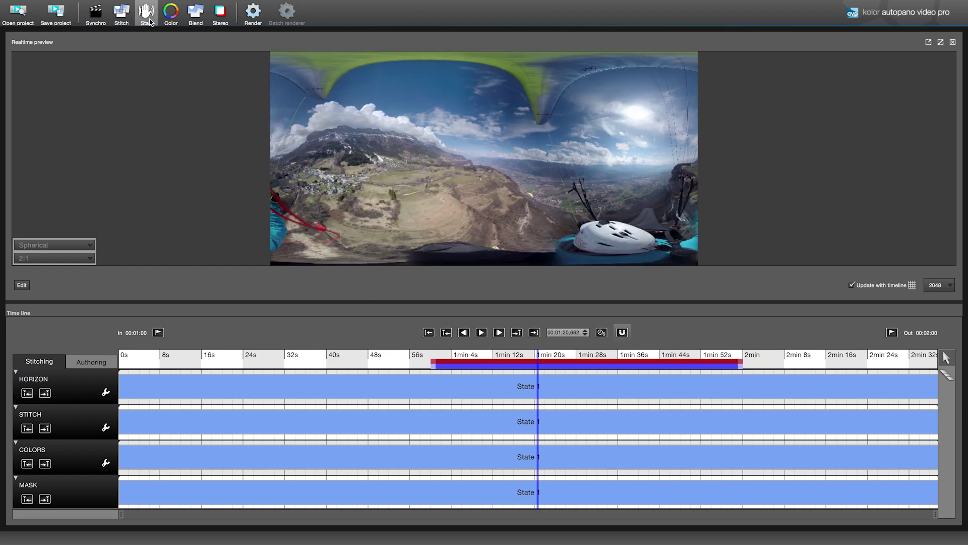
Compute stabilization over 1:00–2:00 and lower the compensation level to 50%.
click(146, 15)
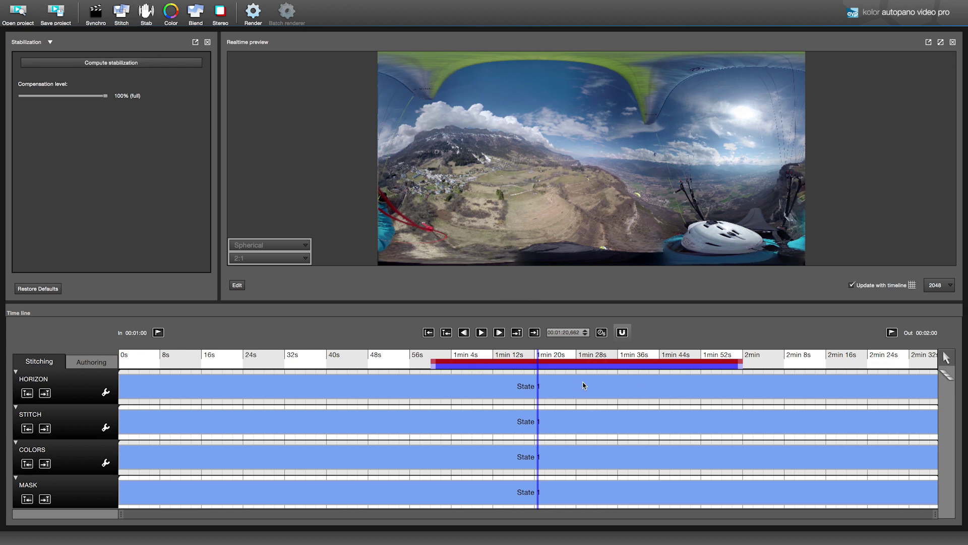
click(147, 67)
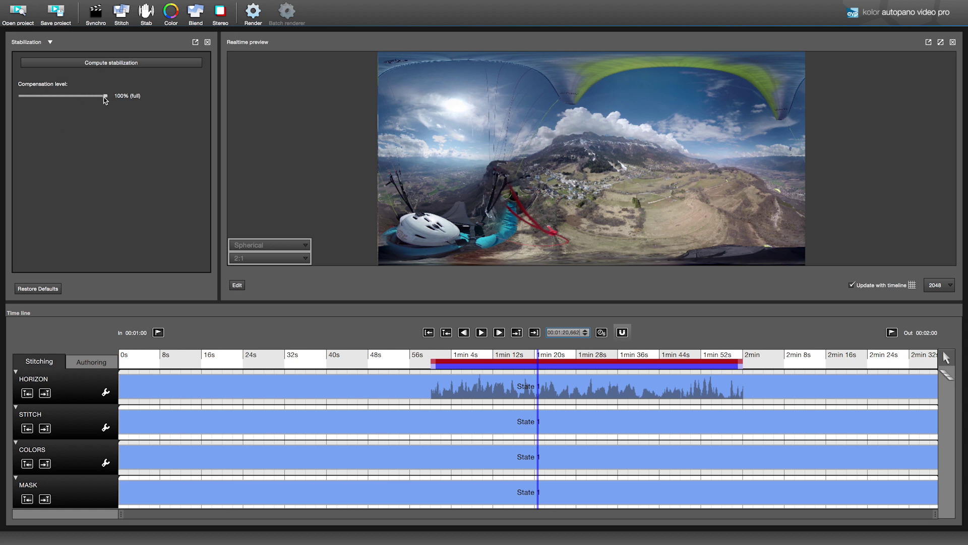
drag(104, 99, 64, 99)
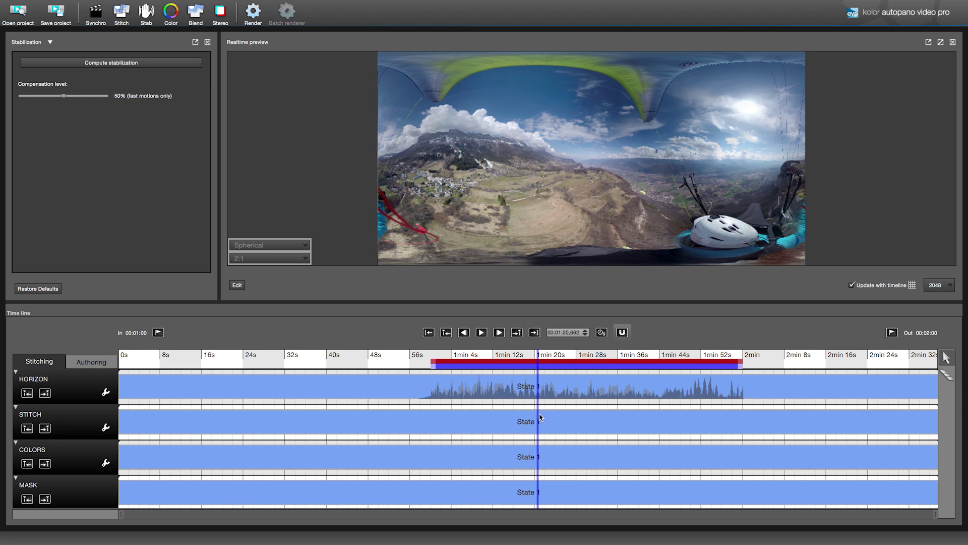
Return to 1min, lower the preview resolution to 1024 and show a grid over the preview.
click(428, 333)
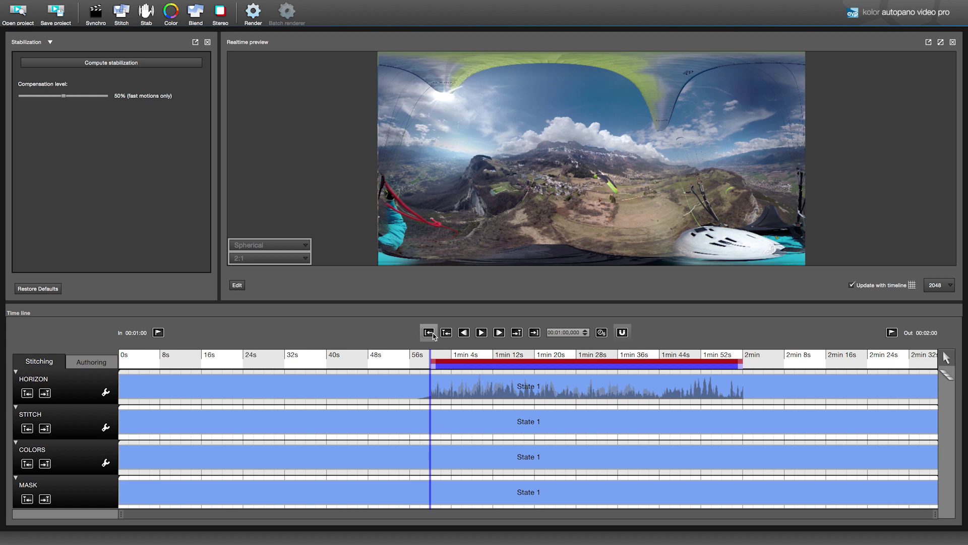
click(944, 288)
click(942, 280)
click(911, 285)
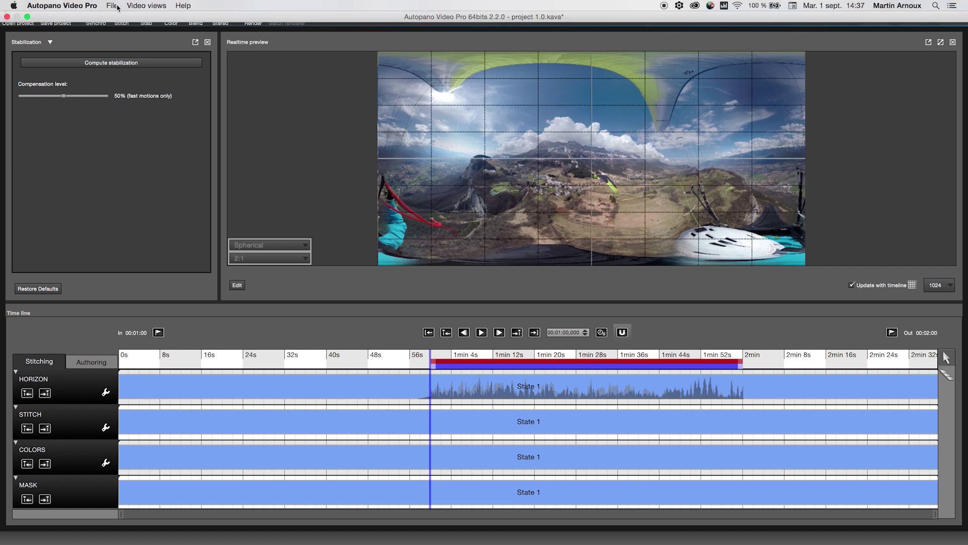
Turn on 'Auto-cut transitions before editing' in the Edition preferences and confirm.
click(95, 6)
click(282, 101)
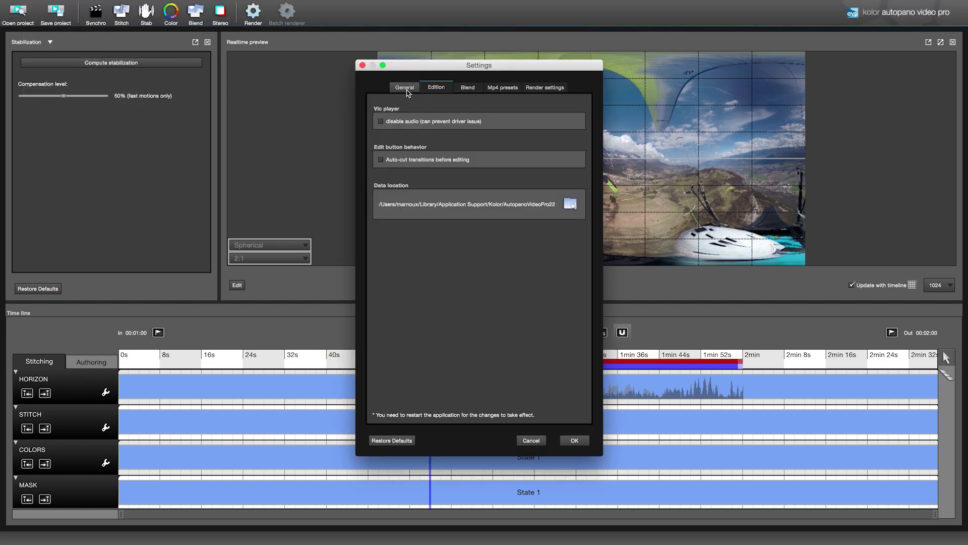
click(404, 88)
click(436, 88)
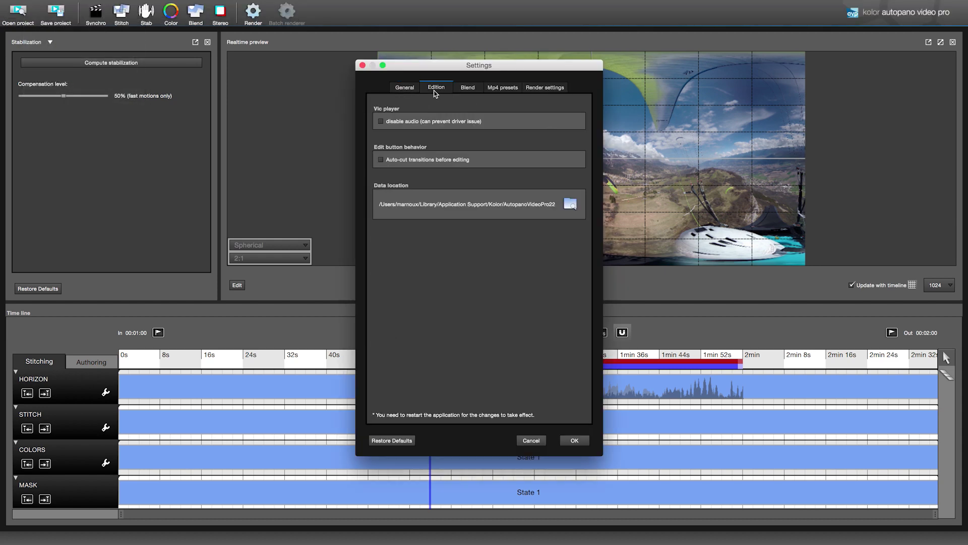
click(405, 160)
click(571, 442)
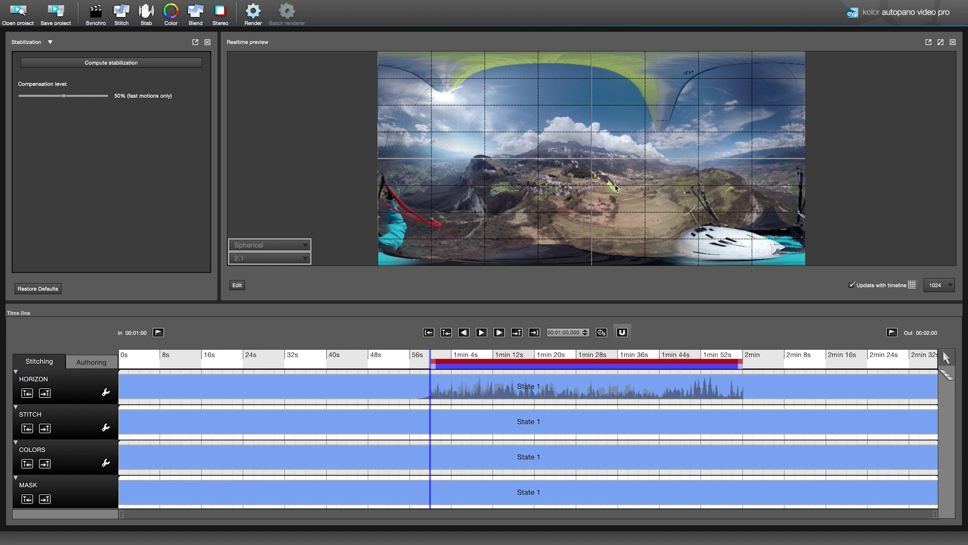
Level and re-centre the panorama's horizon in the preview, then apply it.
drag(605, 198, 604, 182)
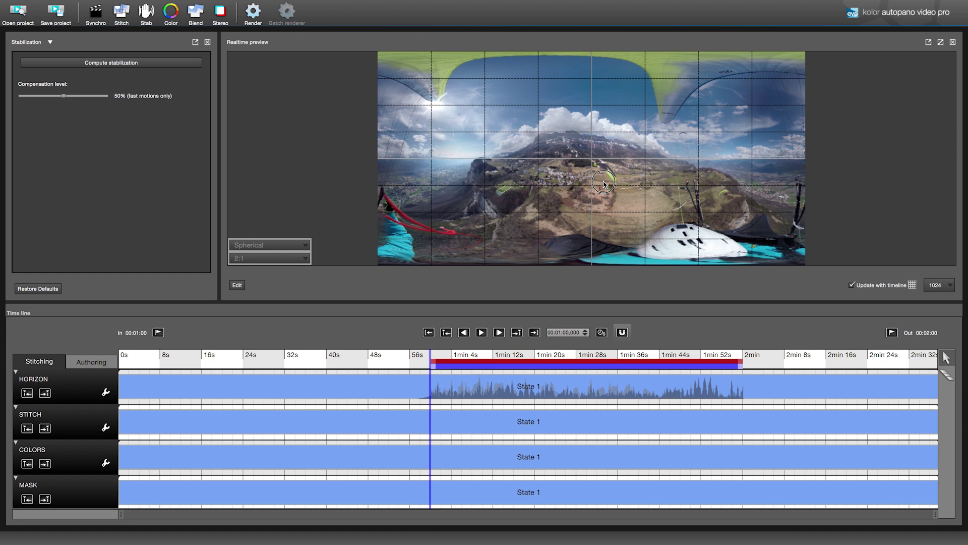
drag(604, 182, 428, 183)
drag(646, 177, 644, 174)
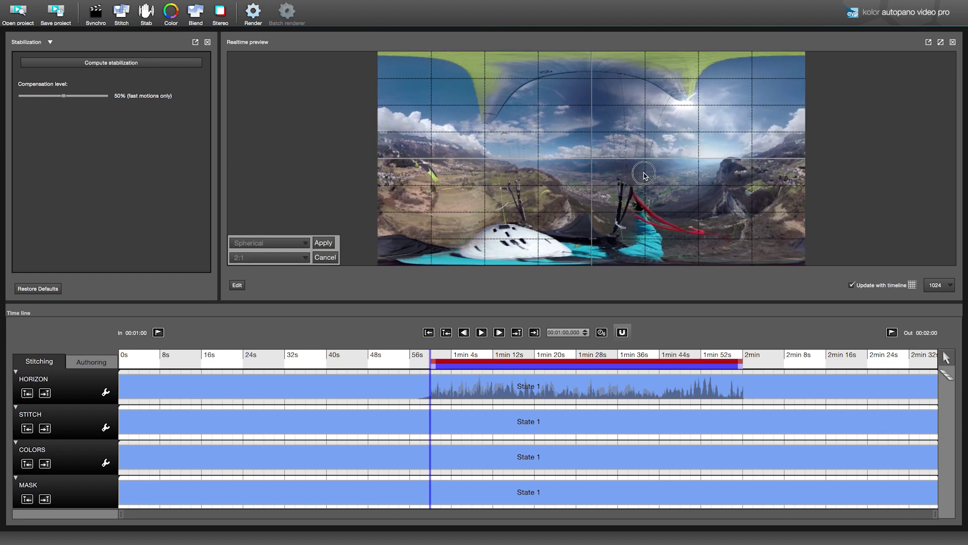
drag(644, 175, 651, 175)
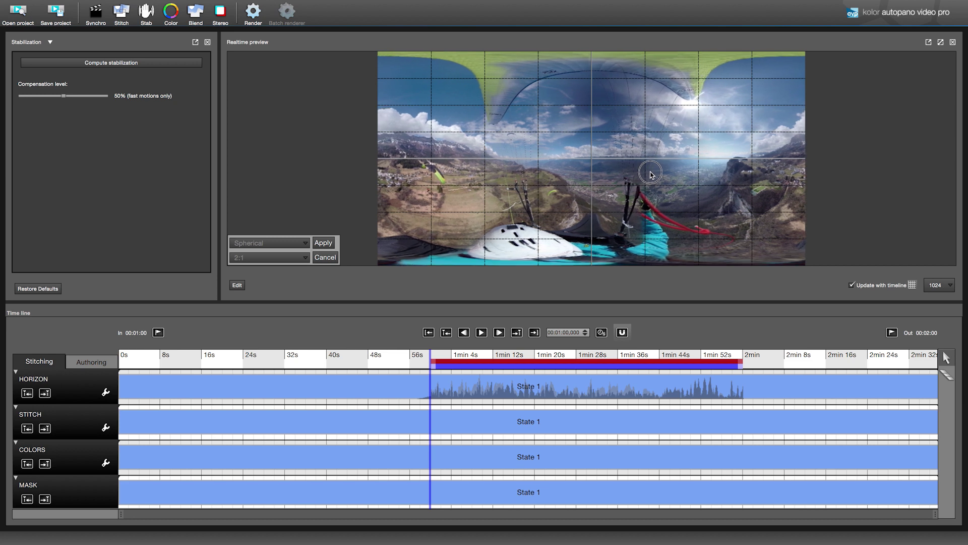
drag(527, 173, 524, 173)
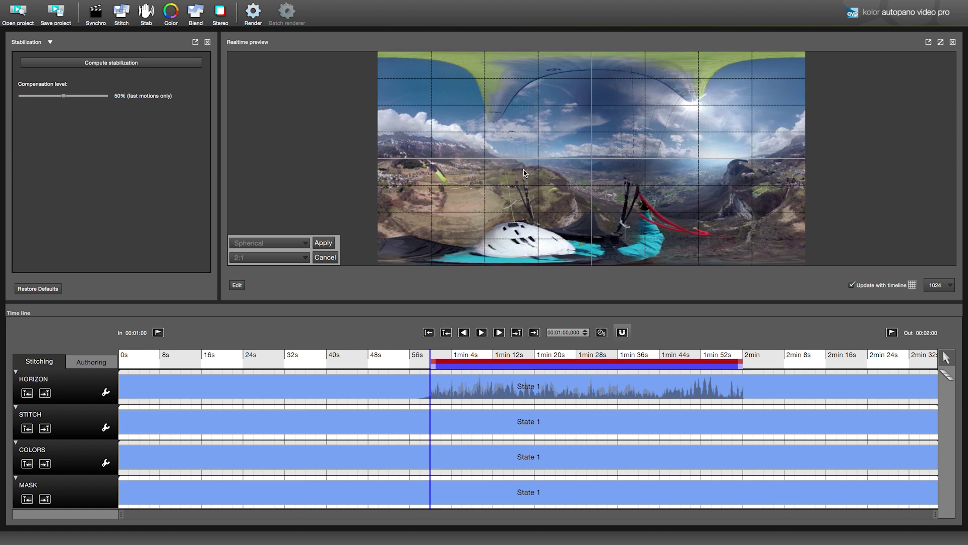
click(325, 241)
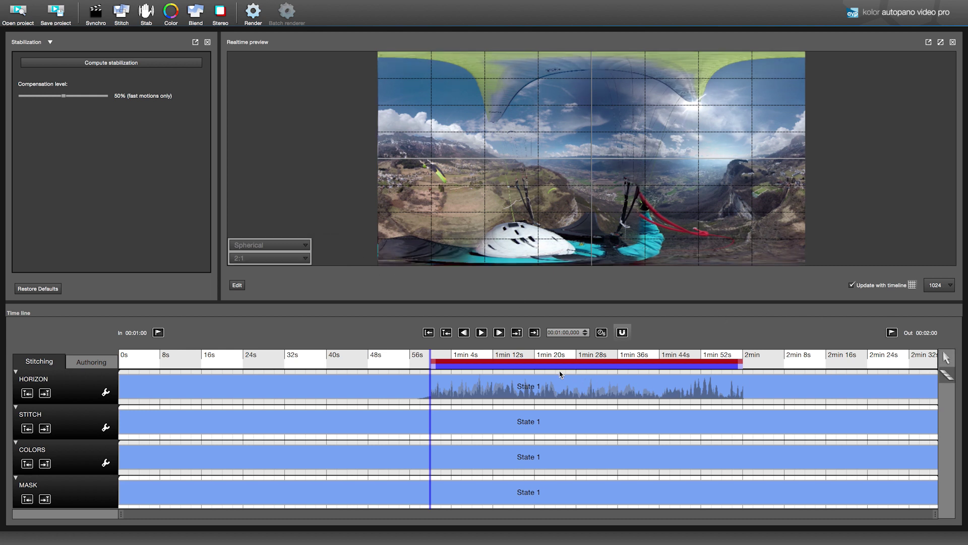
Add a horizon keyframe and stretch a horizon transition from 1min to 2min.
double_click(526, 389)
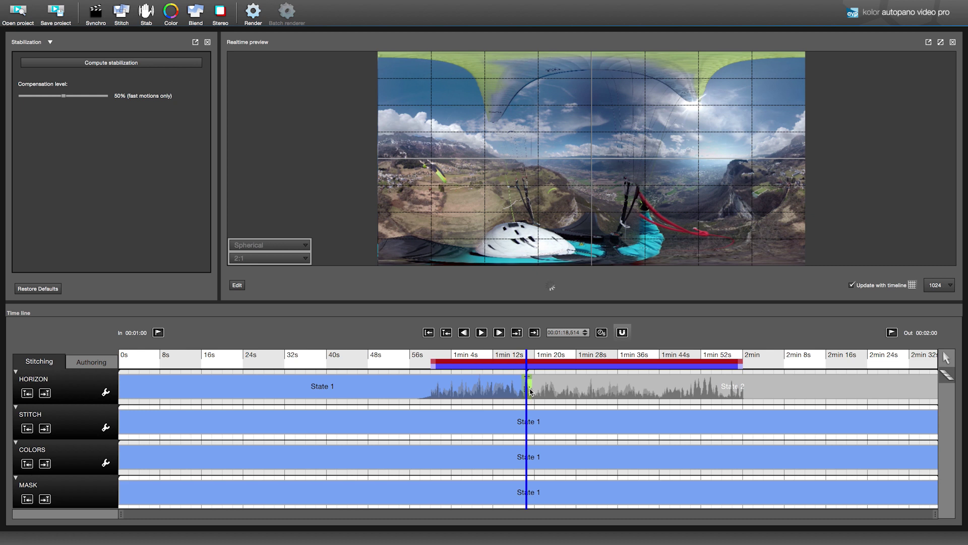
drag(531, 391, 747, 388)
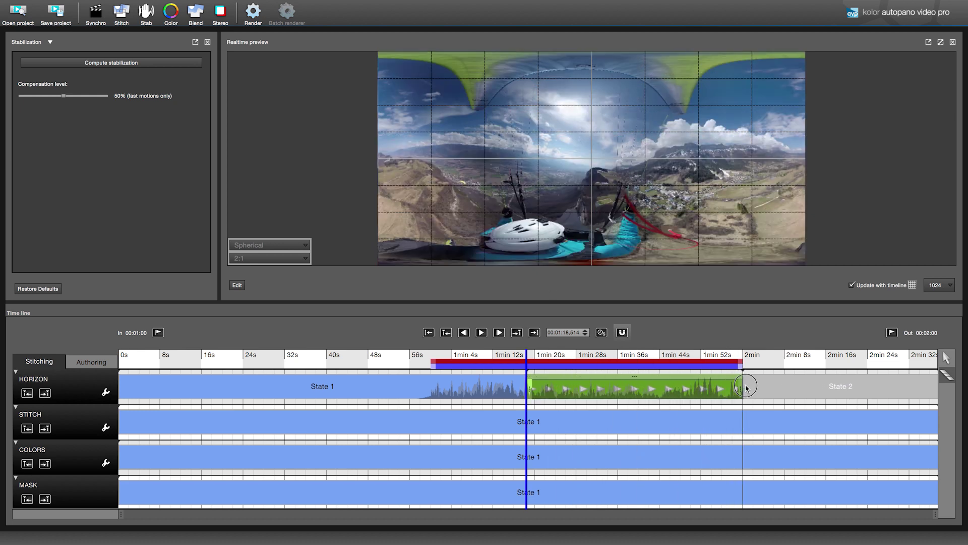
drag(530, 388, 430, 386)
click(432, 374)
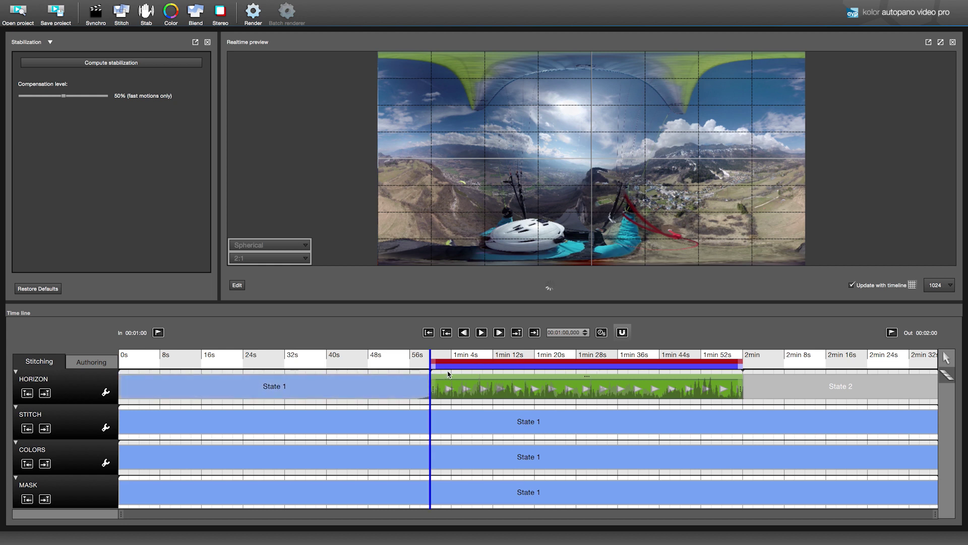
click(743, 373)
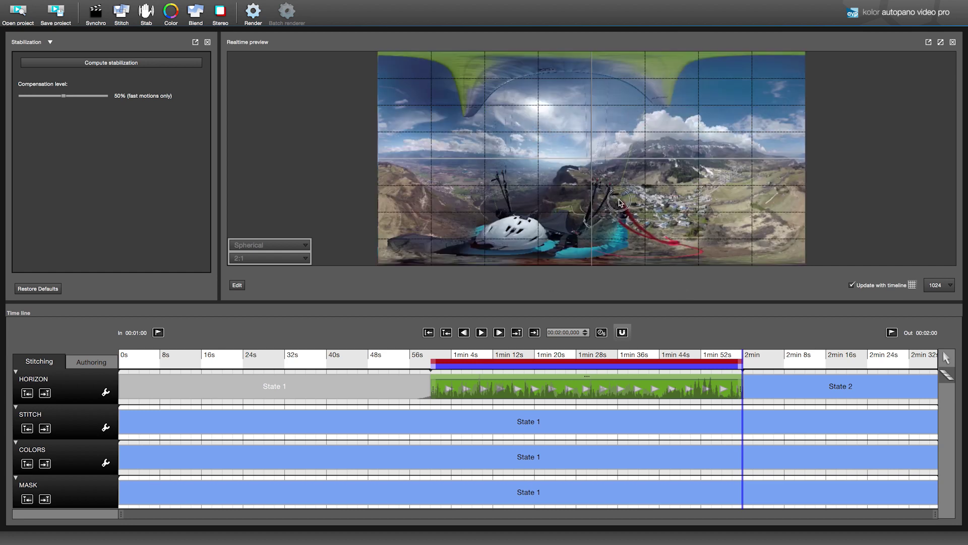
Re-level the horizon at 2min and at 1min30.
mouse_move(620, 203)
mouse_down()
mouse_move(646, 193)
mouse_move(610, 194)
mouse_up()
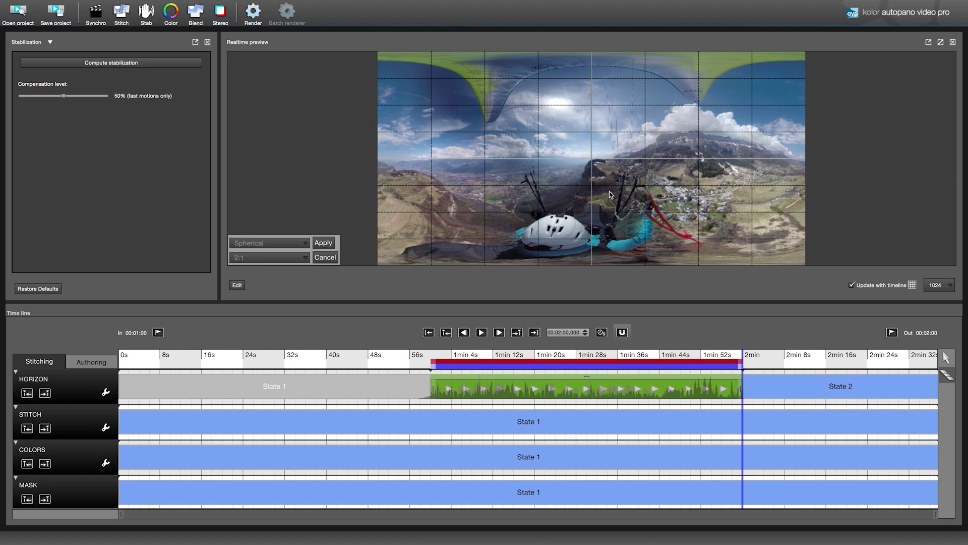
drag(491, 190, 549, 168)
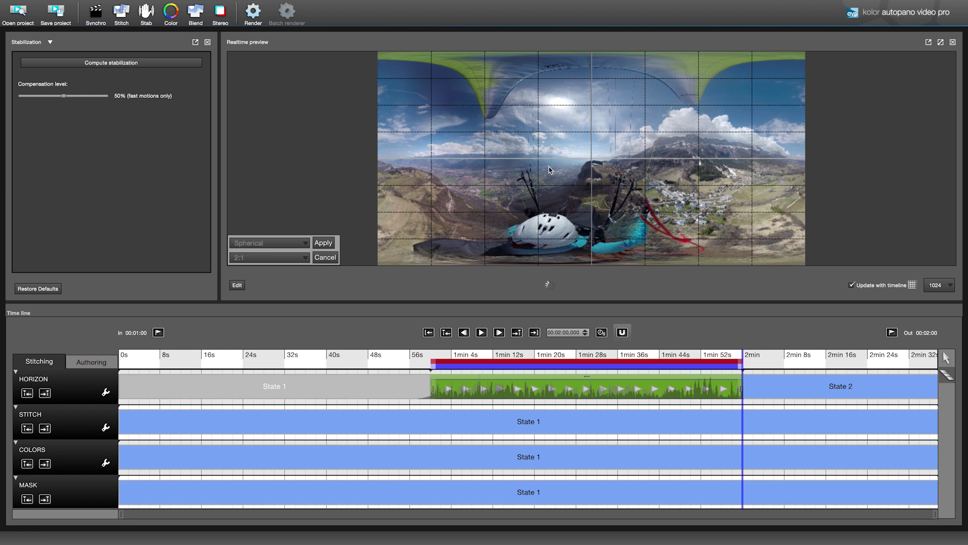
click(589, 389)
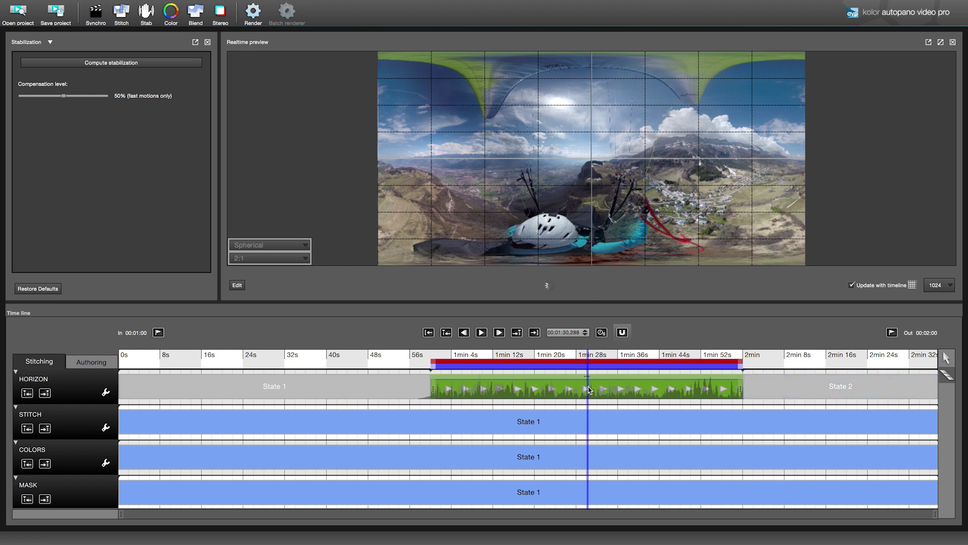
drag(726, 199, 655, 177)
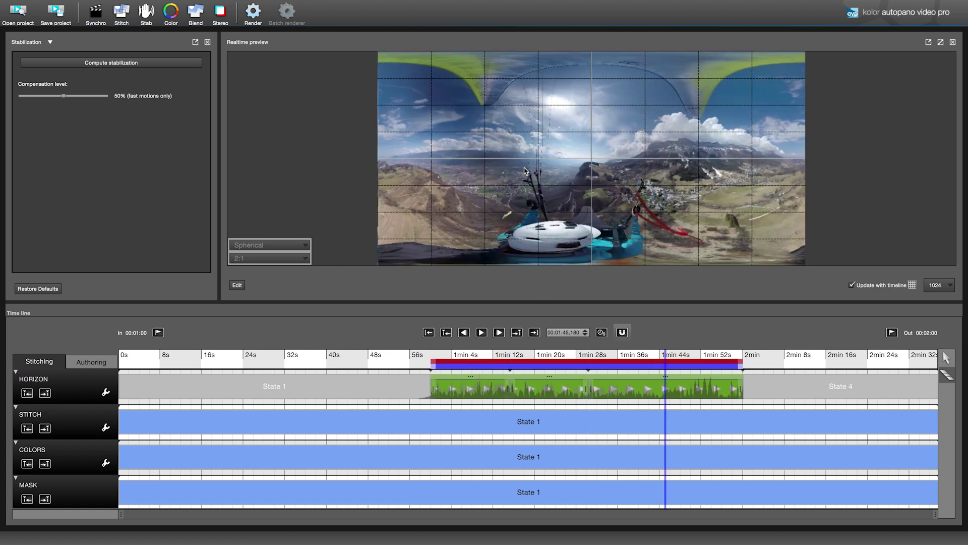
drag(525, 172, 581, 183)
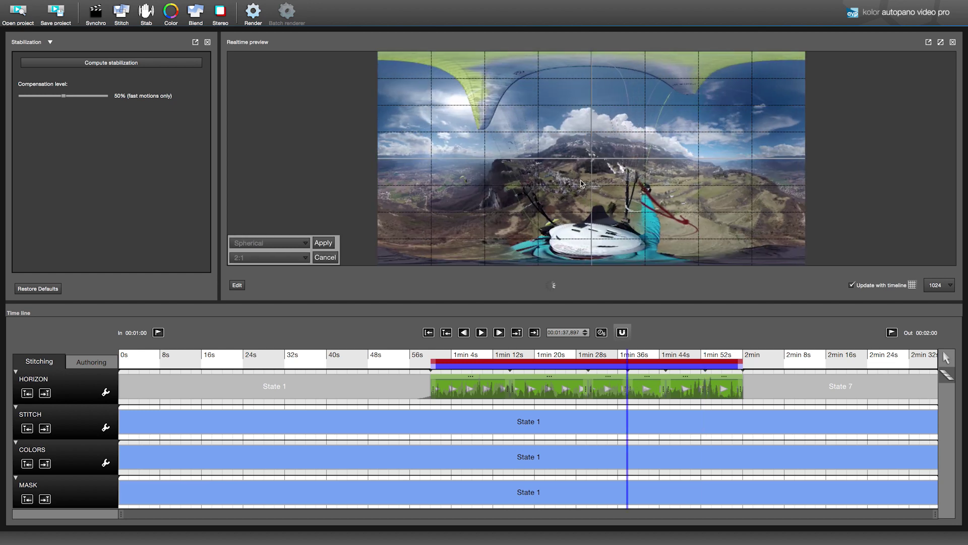
Re-level the horizon at 1min08, 1min41, 1min34 and 1min04.
click(548, 388)
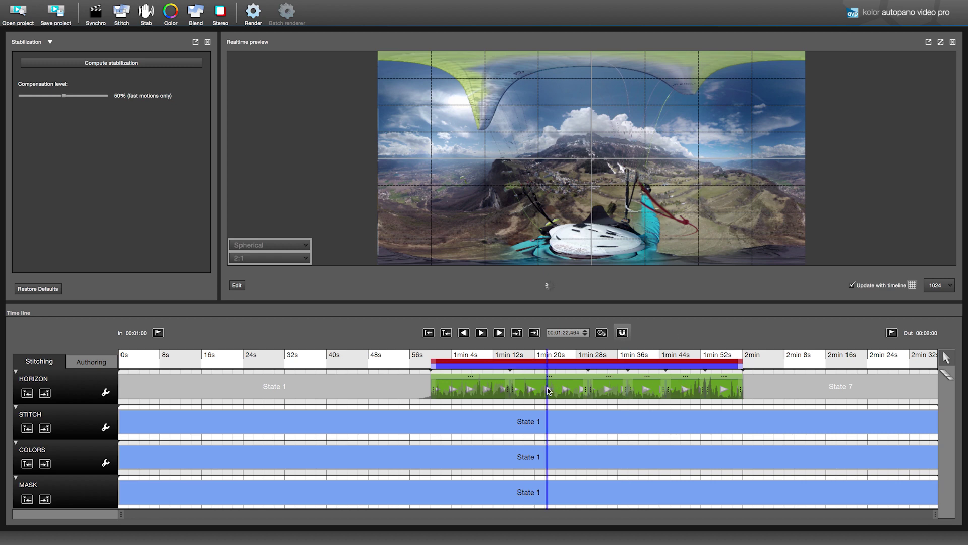
click(472, 392)
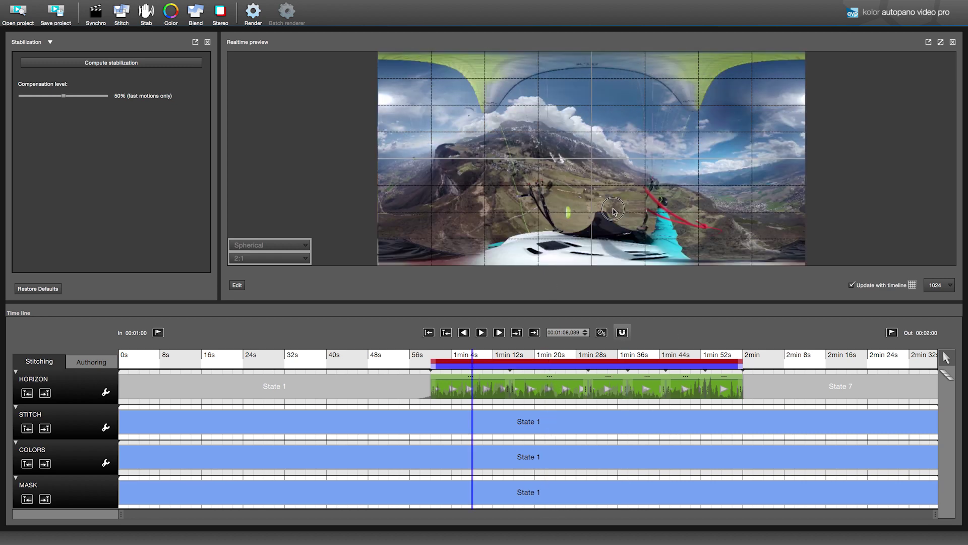
drag(612, 212, 480, 182)
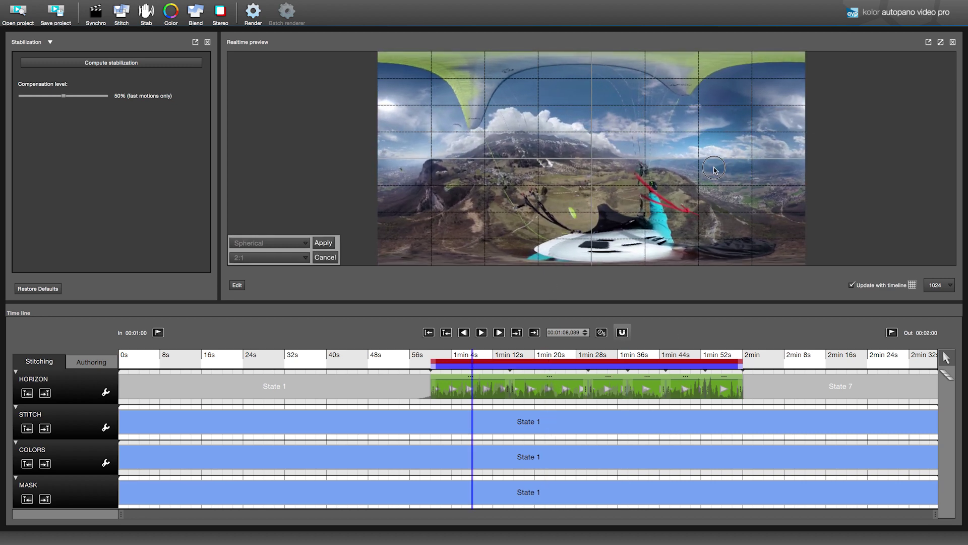
click(689, 392)
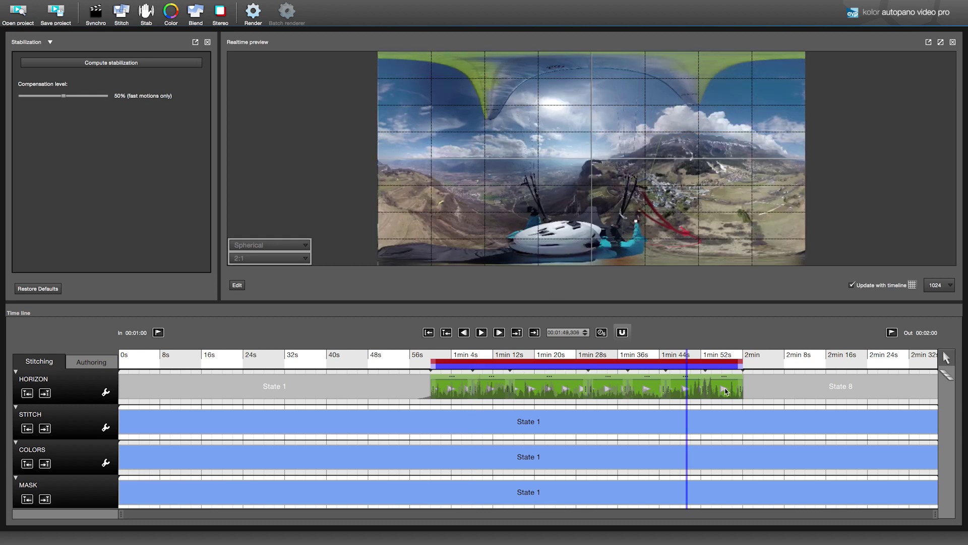
click(726, 392)
click(649, 389)
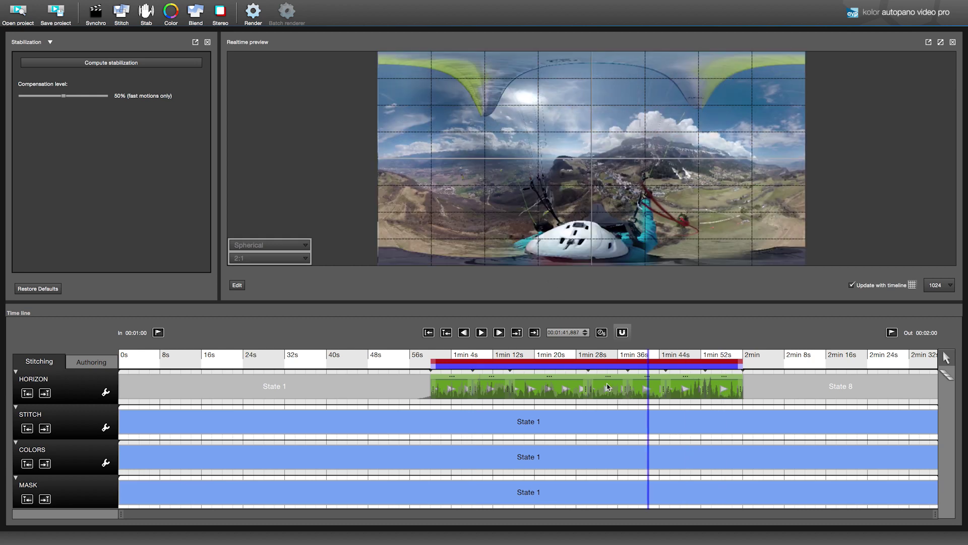
drag(503, 172, 503, 200)
click(608, 388)
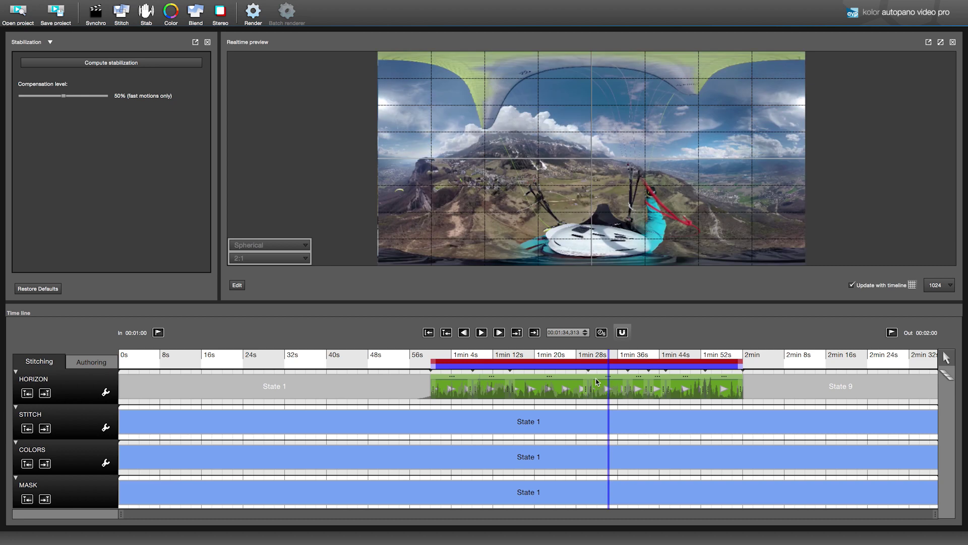
drag(607, 179, 740, 174)
click(492, 388)
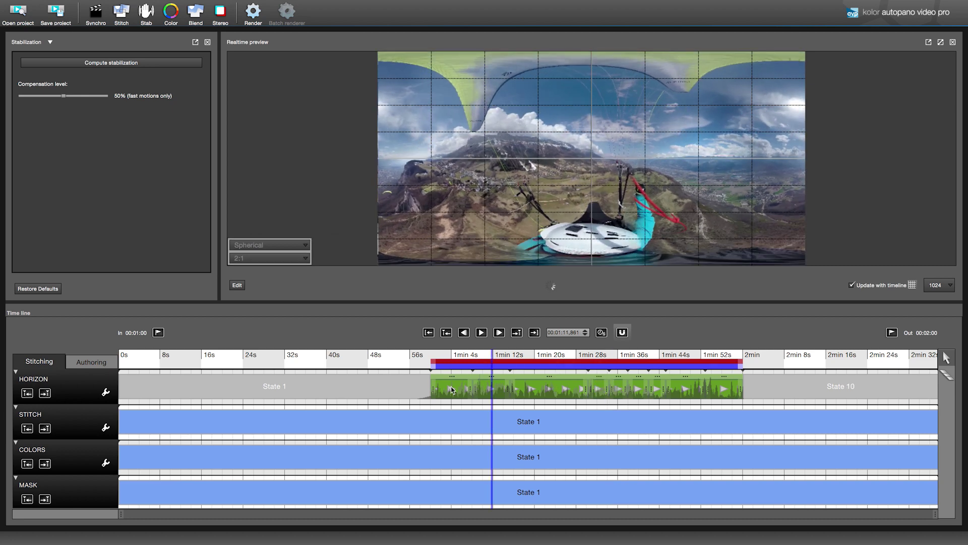
click(455, 388)
drag(715, 174, 576, 247)
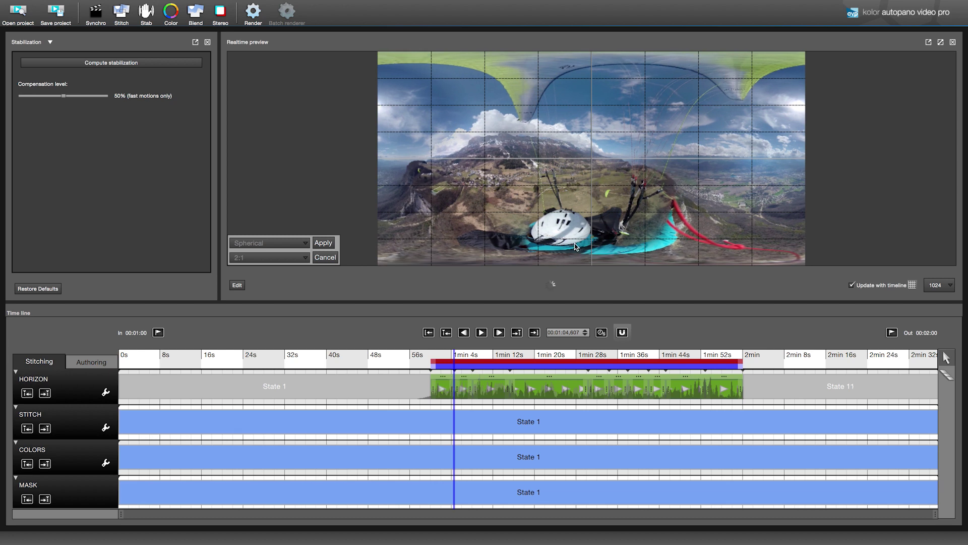
Play back from 1min to review the horizon corrections.
click(431, 374)
key(space)
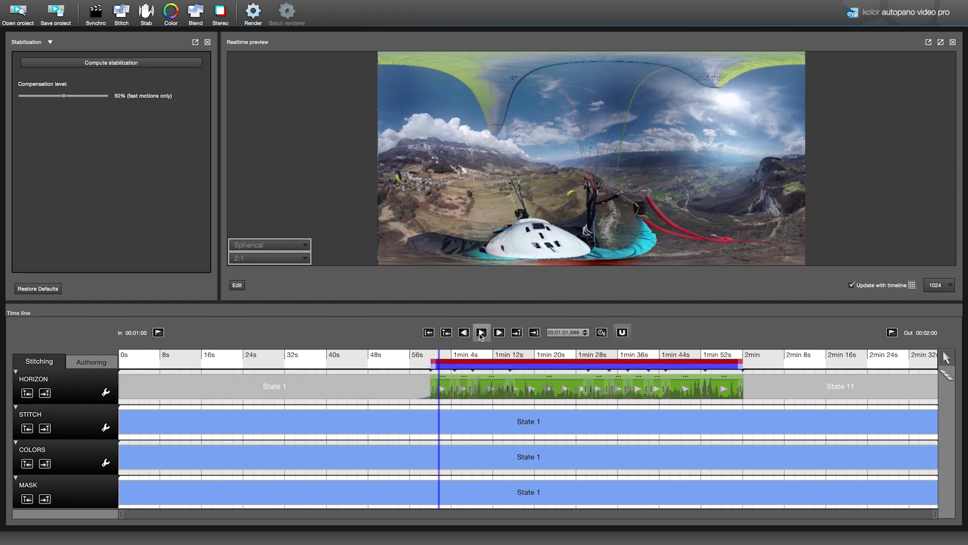
click(481, 332)
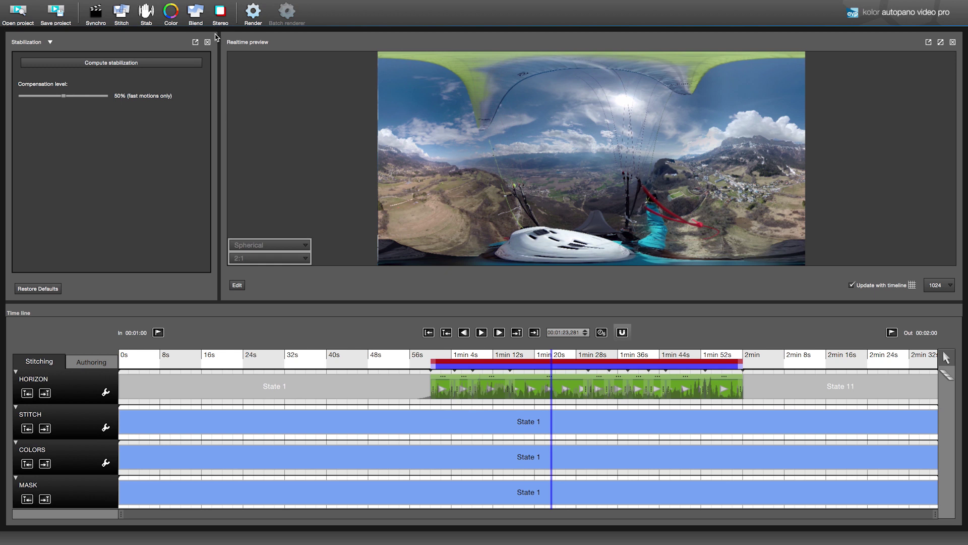
Compute automatic colour correction with a 5-second interval across the 1:00–2:00 range.
click(177, 24)
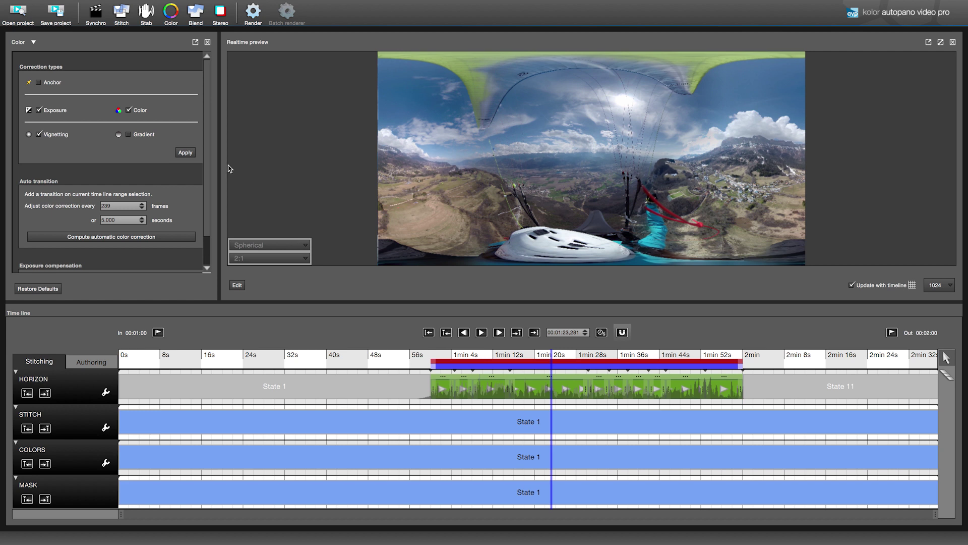
scroll(200, 151, down, 2)
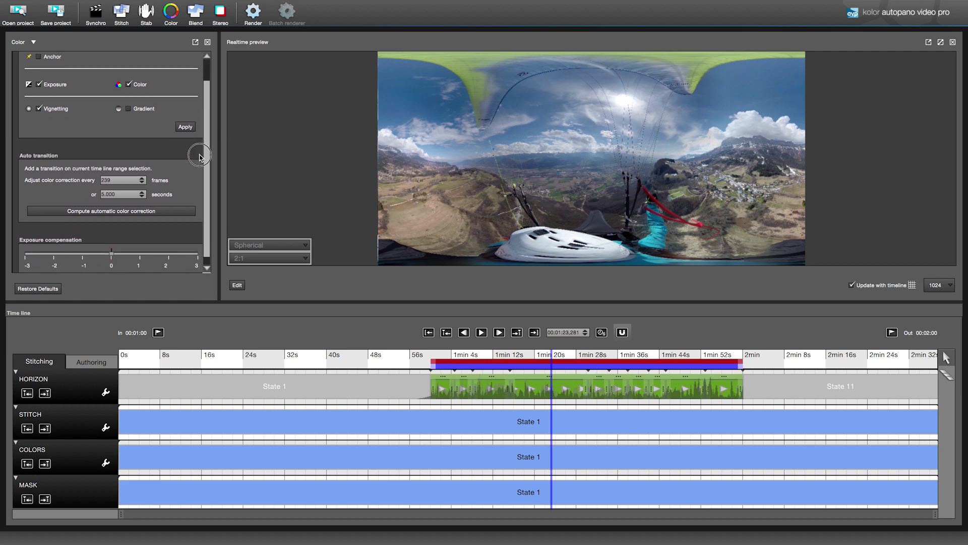
scroll(201, 146, up, 2)
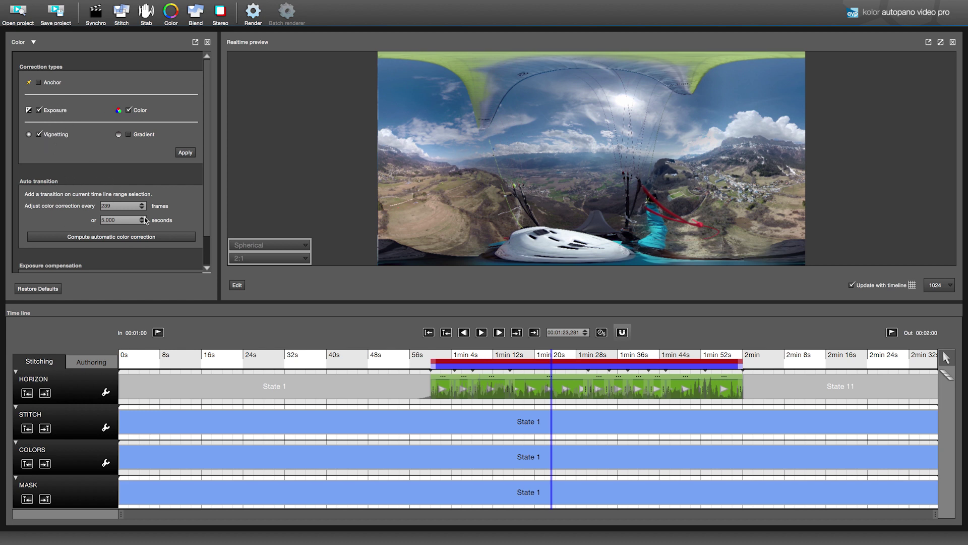
click(126, 219)
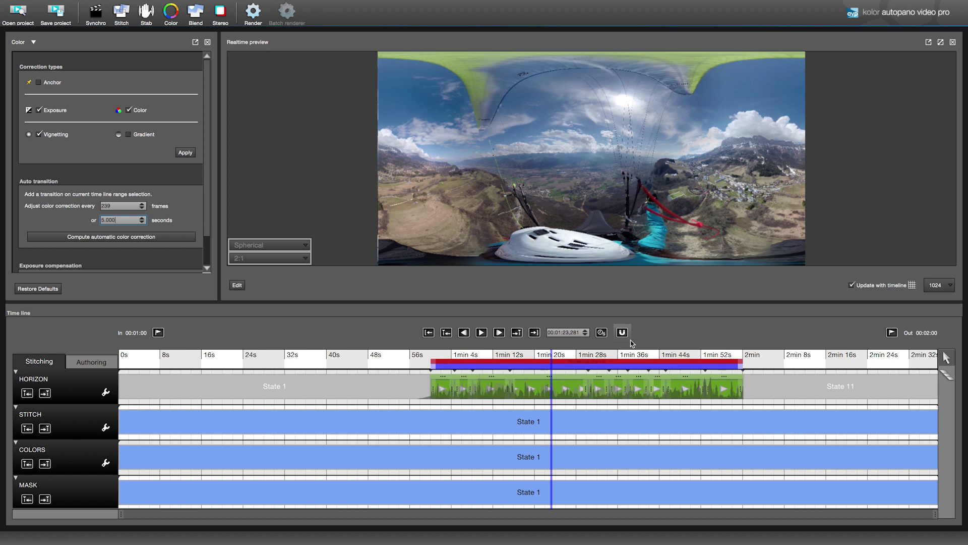
click(168, 224)
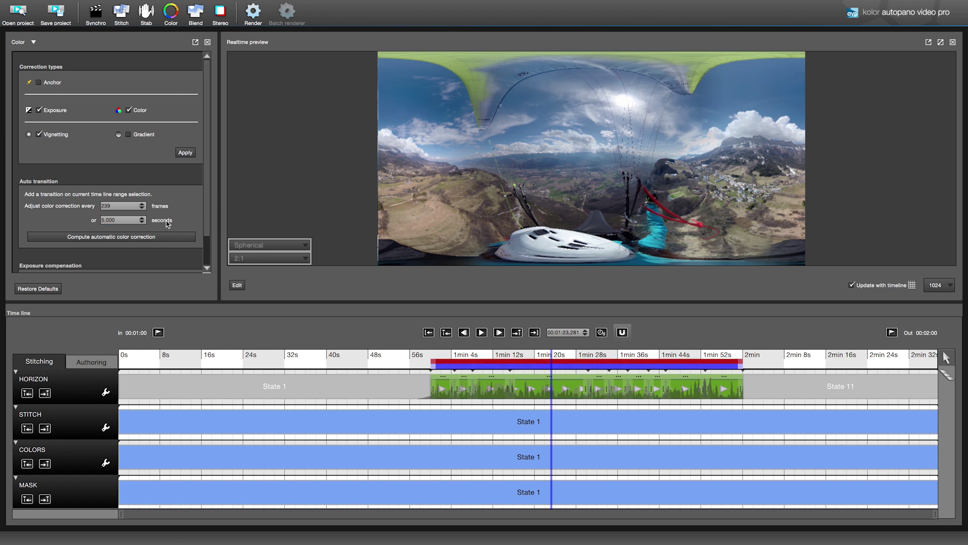
click(138, 238)
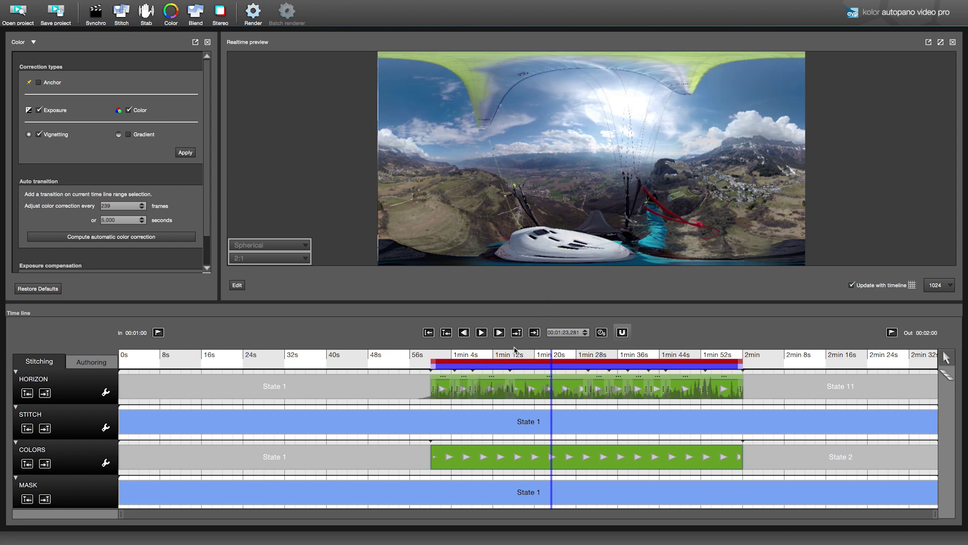
click(431, 443)
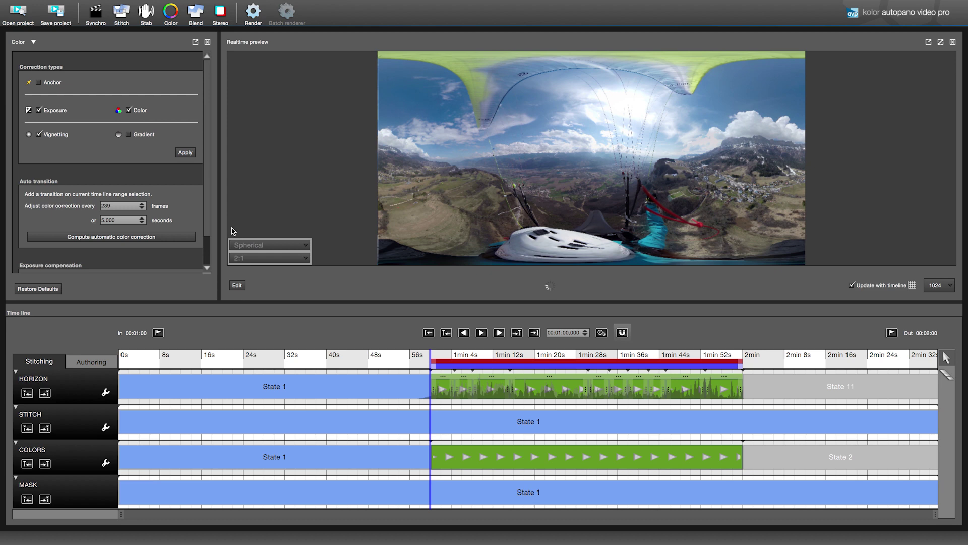
Raise exposure compensation to about 0.7 at the 1min state and 0.5 at 2min.
drag(206, 189, 206, 218)
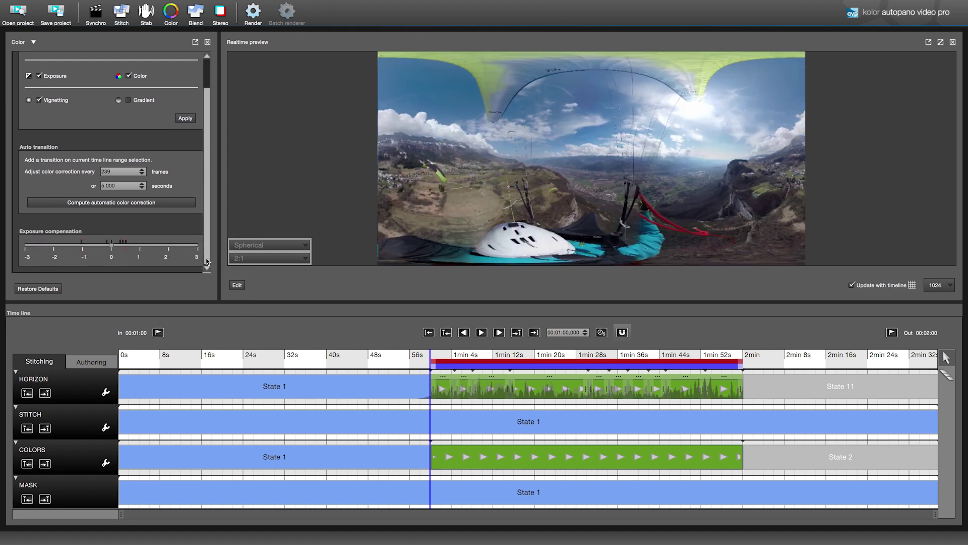
drag(112, 249, 125, 249)
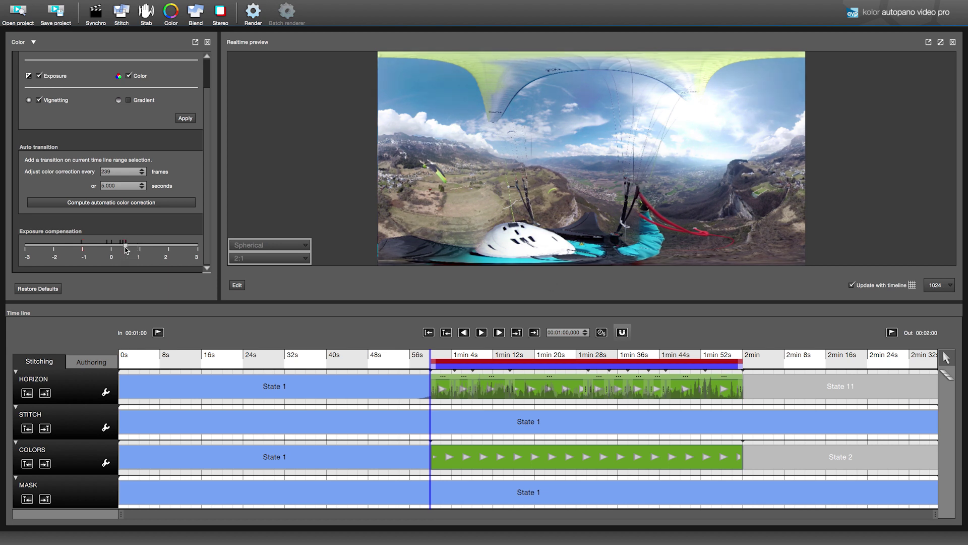
click(745, 442)
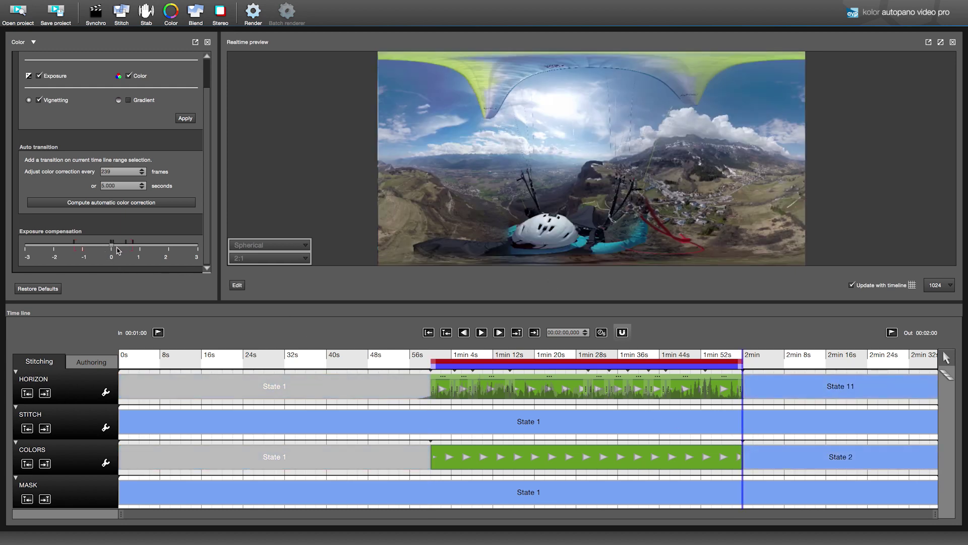
drag(113, 249, 127, 250)
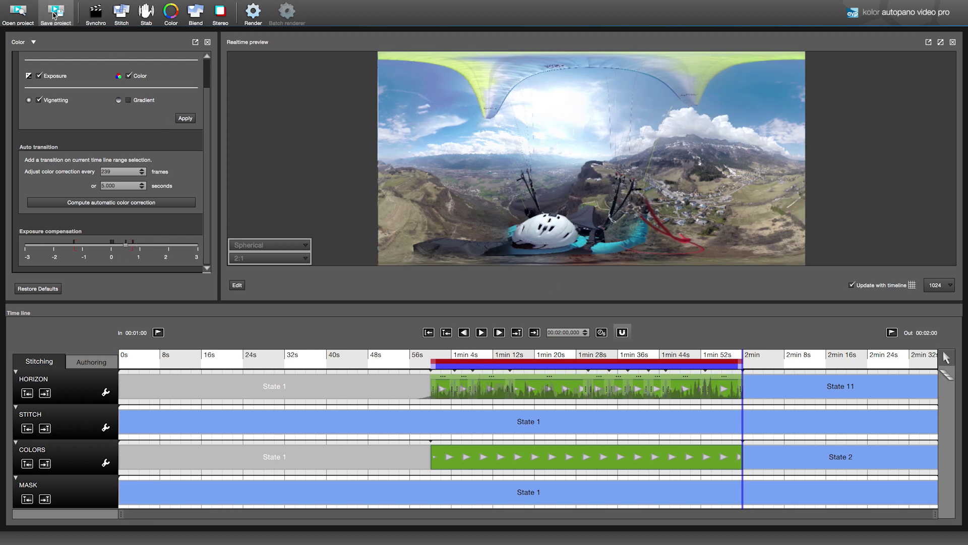
click(196, 18)
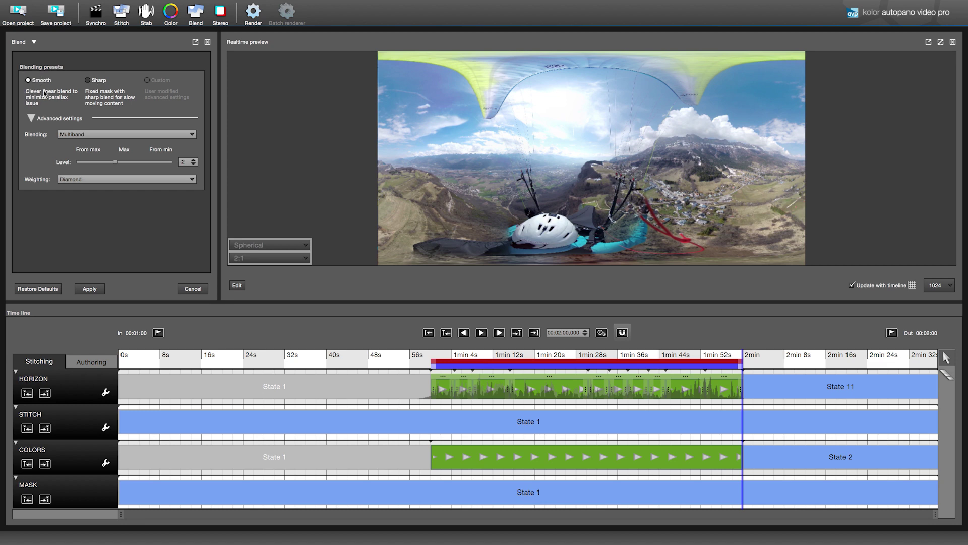
Enlarge the preview at 2048 resolution, apply Smooth blending, and open the Render dialog.
drag(199, 303, 212, 450)
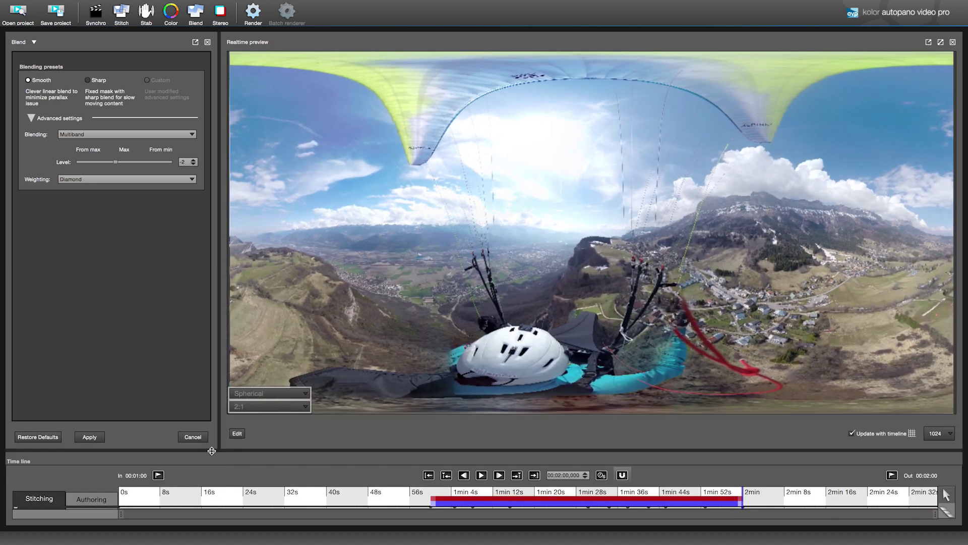
click(939, 439)
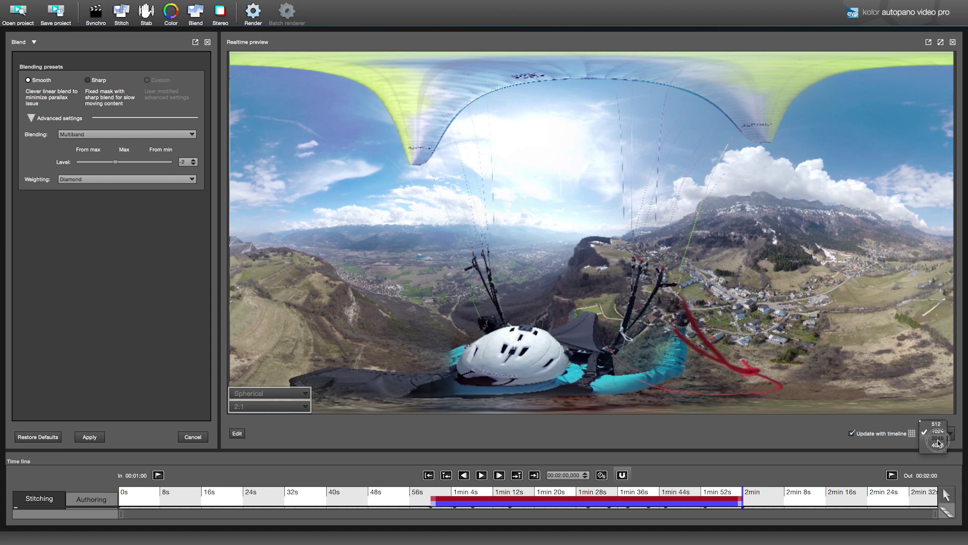
click(937, 437)
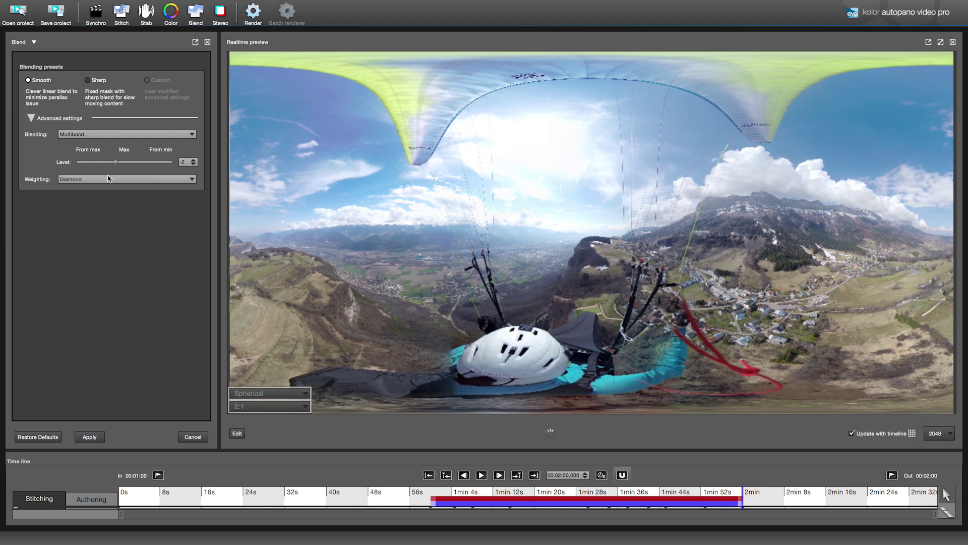
click(97, 438)
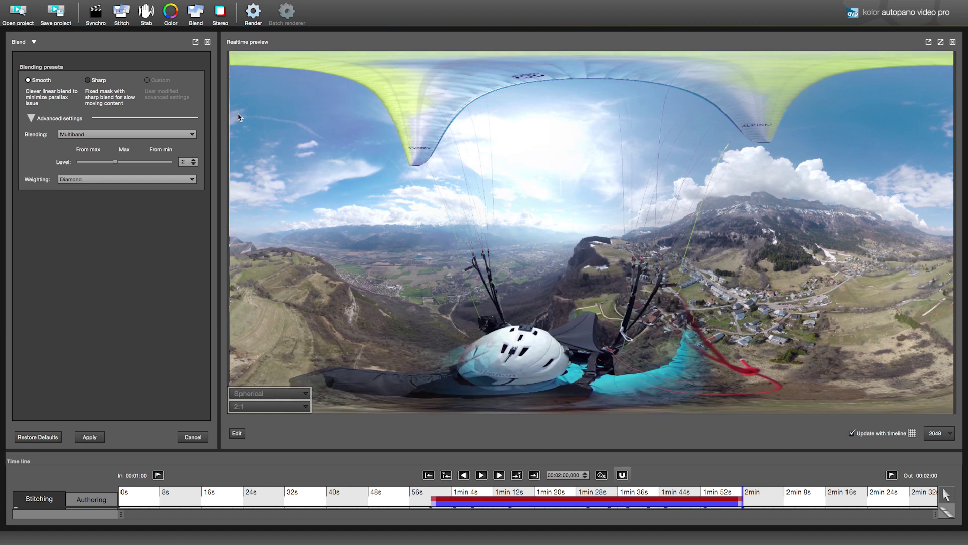
click(253, 12)
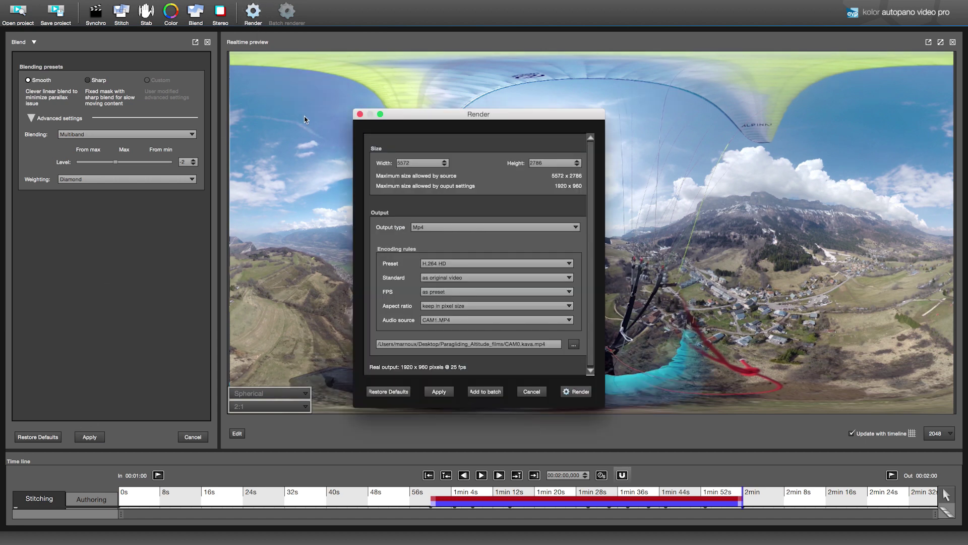
Render the flight as an Mp4 with the H.264 4K UHDTV preset, named UHD_paragliding.mp4.
click(465, 229)
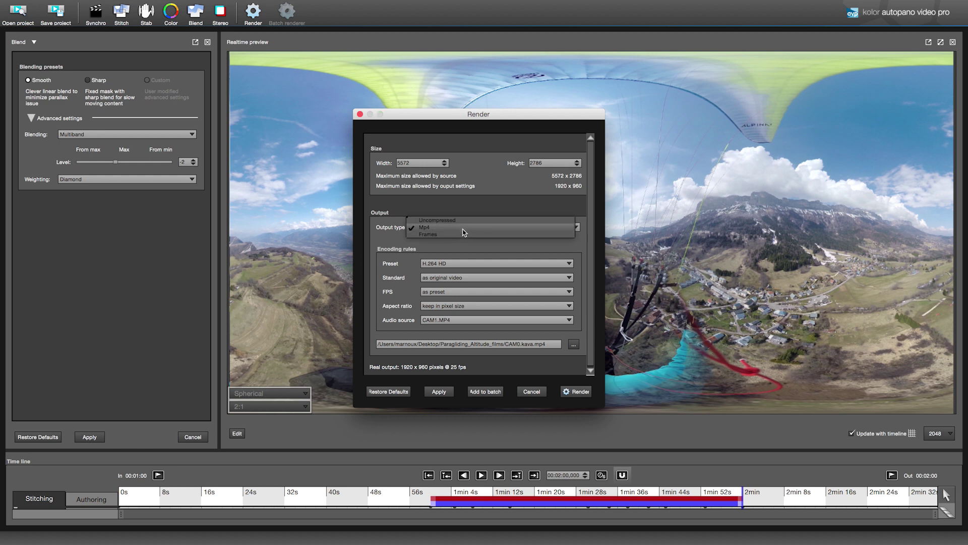
click(463, 230)
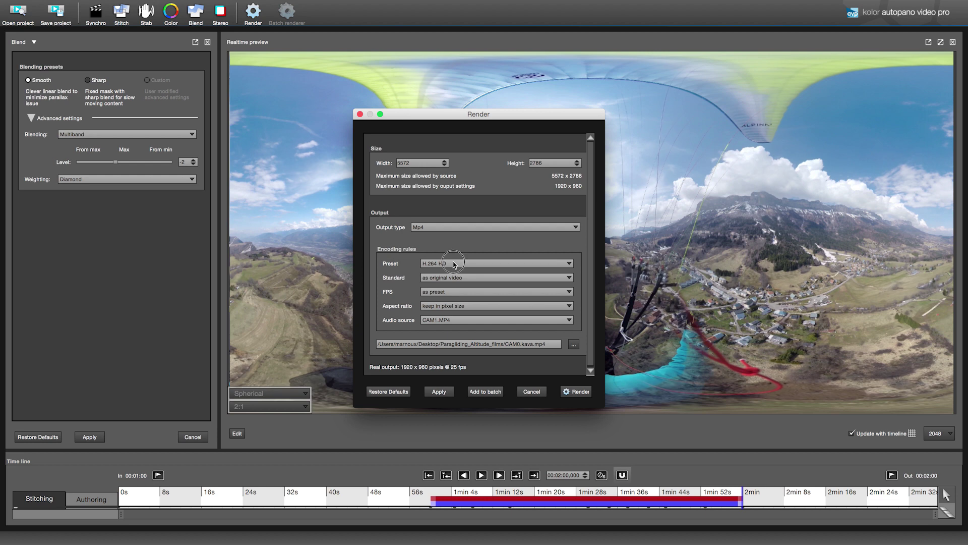
click(455, 263)
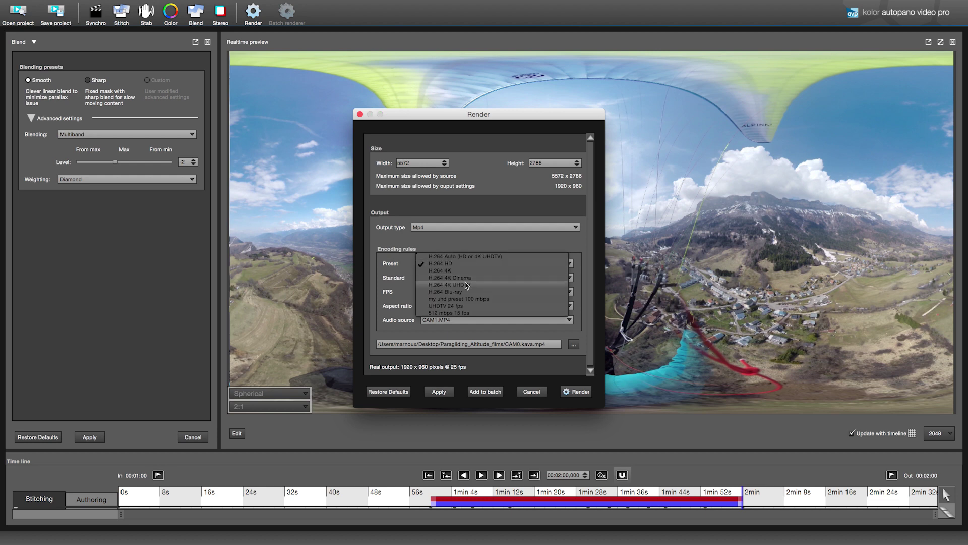
click(468, 285)
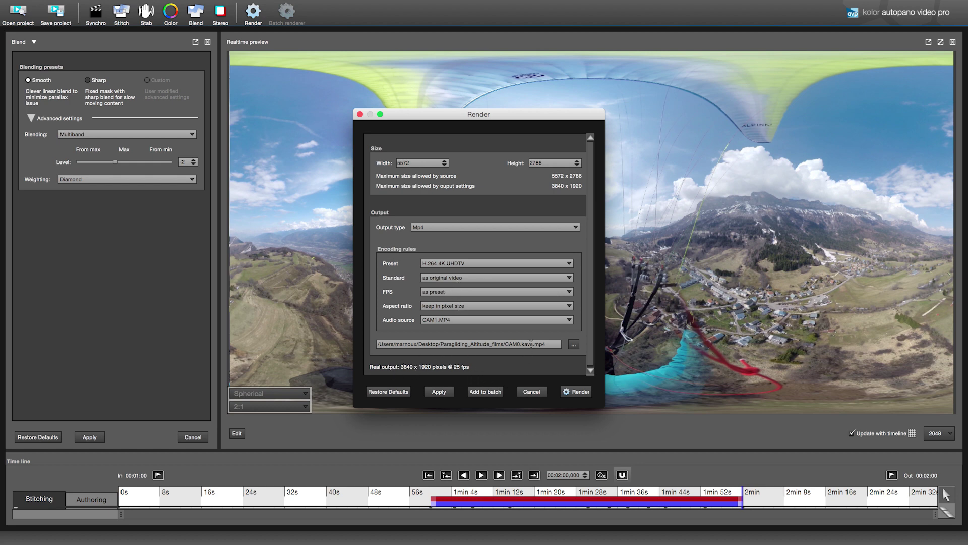
drag(505, 344, 537, 346)
text(UHD_paragliding)
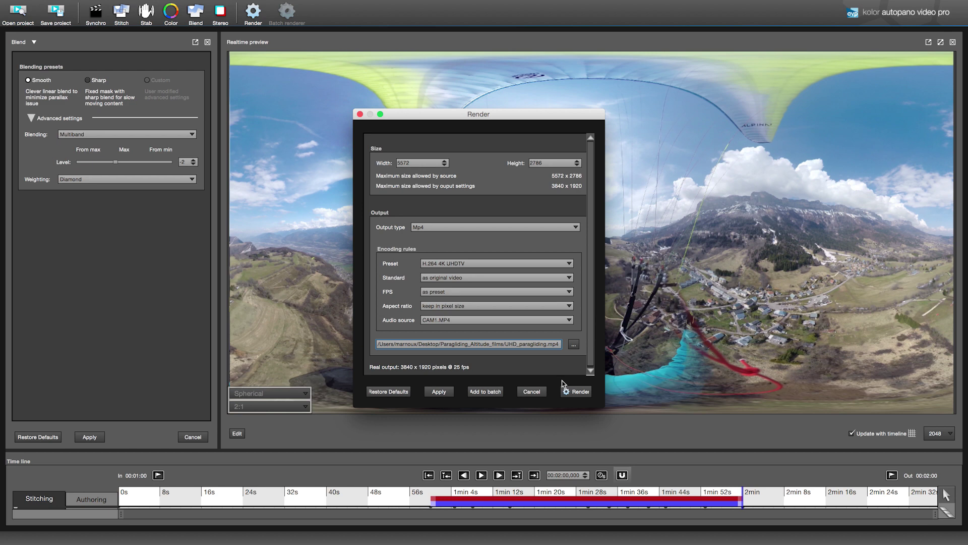
click(574, 391)
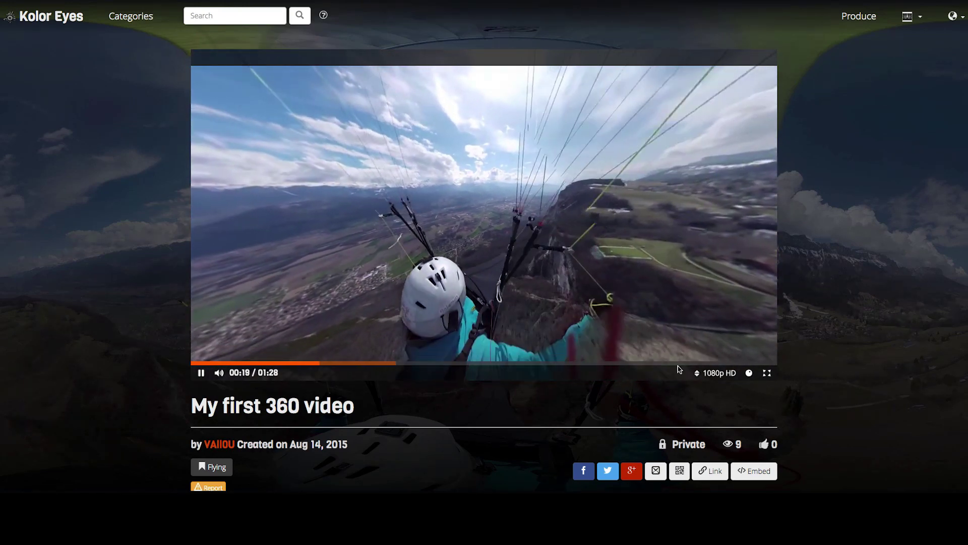
Switch the Kolor Eyes player to the Little Planet projection and zoom into the planet.
click(714, 373)
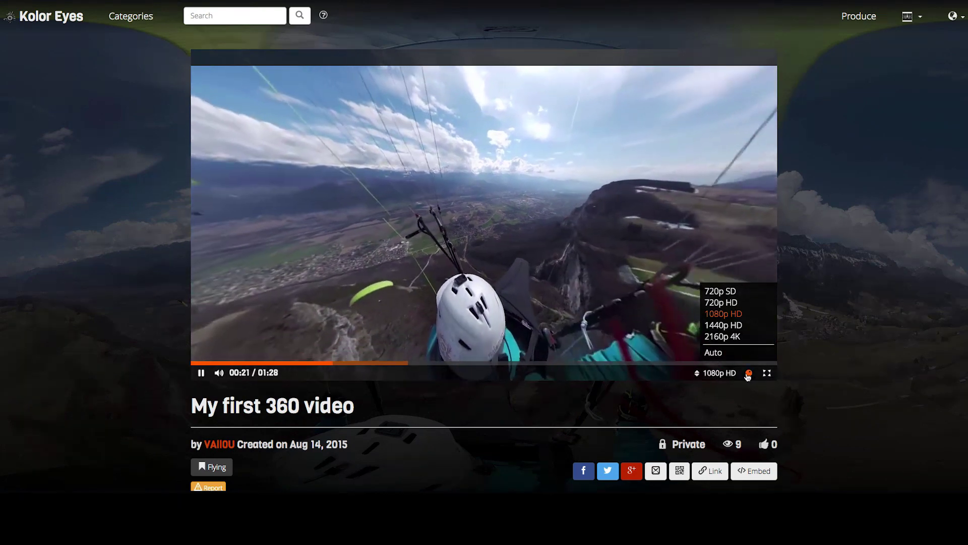
click(748, 374)
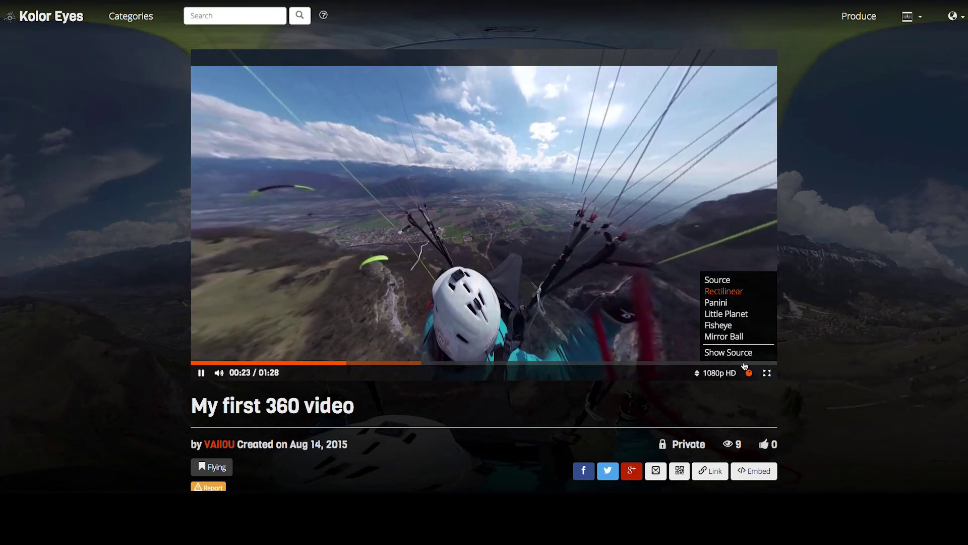
click(728, 313)
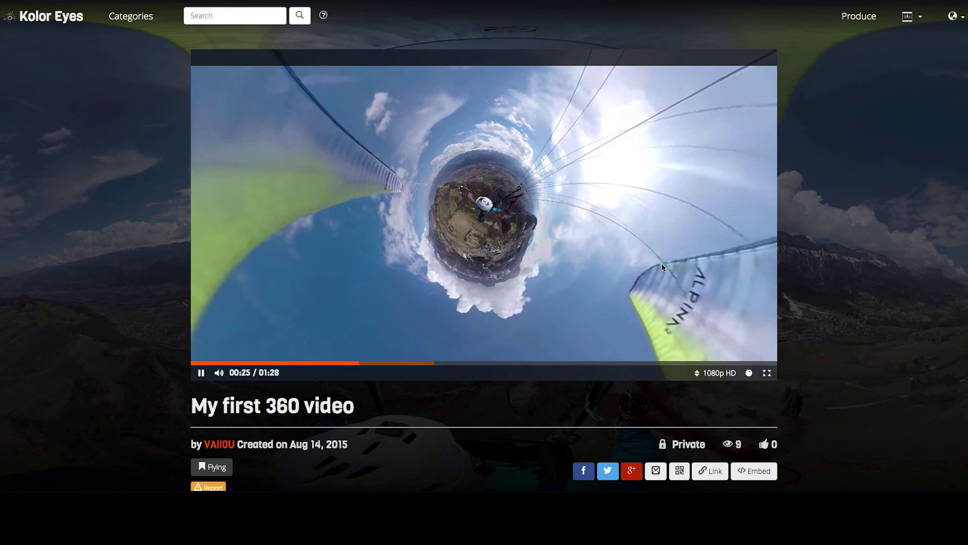
scroll(585, 233, up, 5)
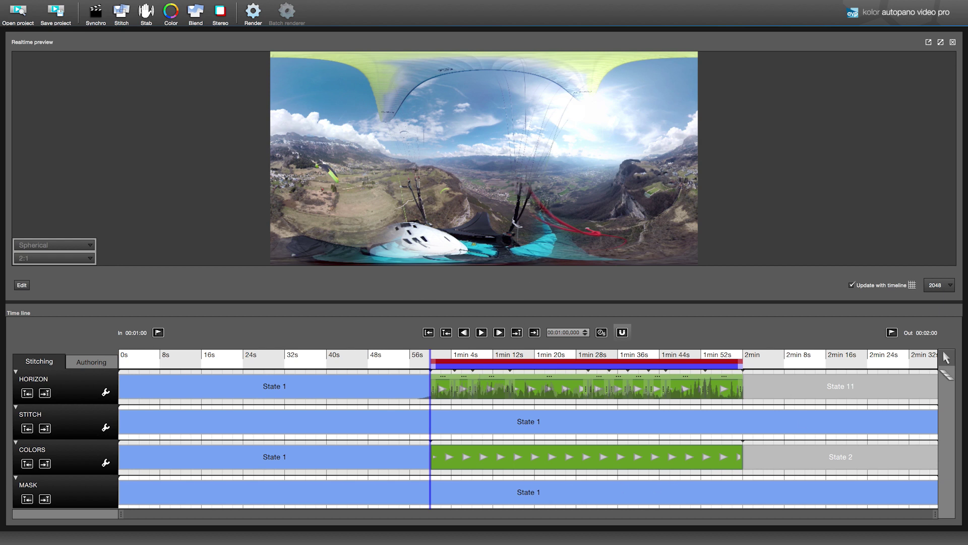
Show the orientation and projection tracks, make the preview taller, and turn on the grid.
click(101, 364)
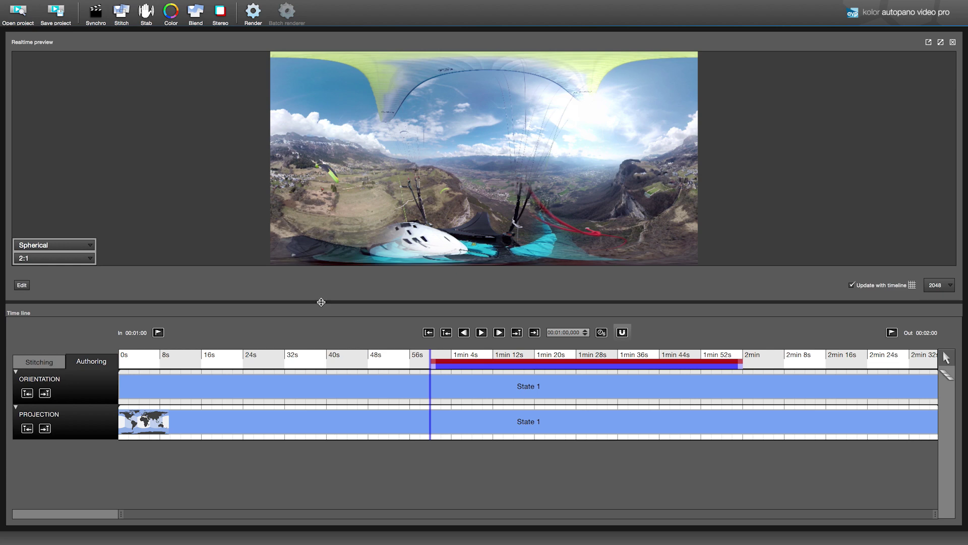
drag(322, 301, 328, 381)
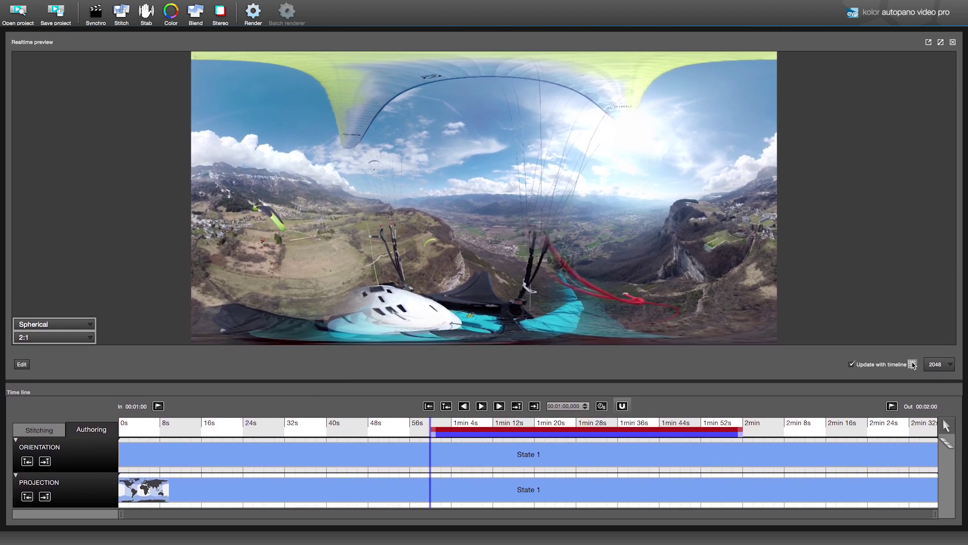
click(912, 365)
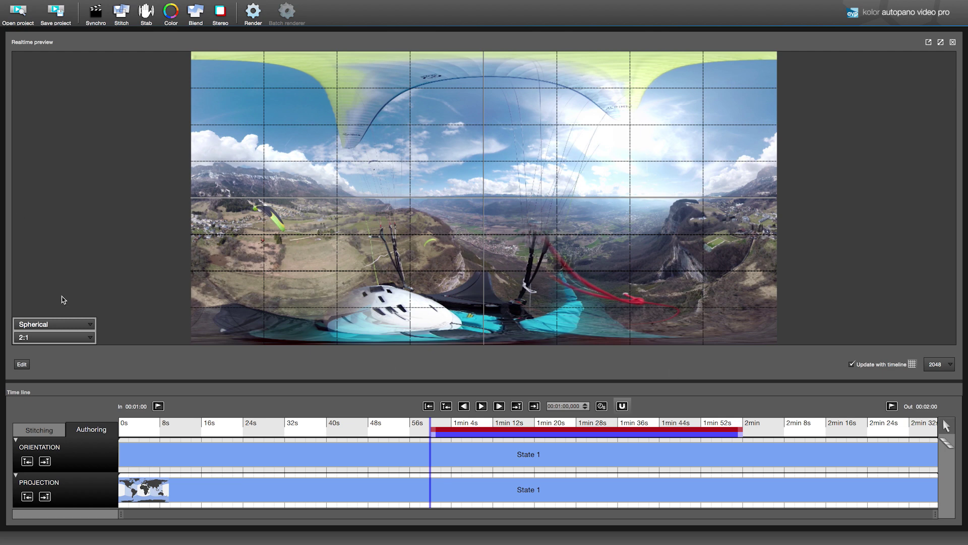
Apply a 16:9 Little planet projection and rotate it so the sky fills the frame.
click(73, 325)
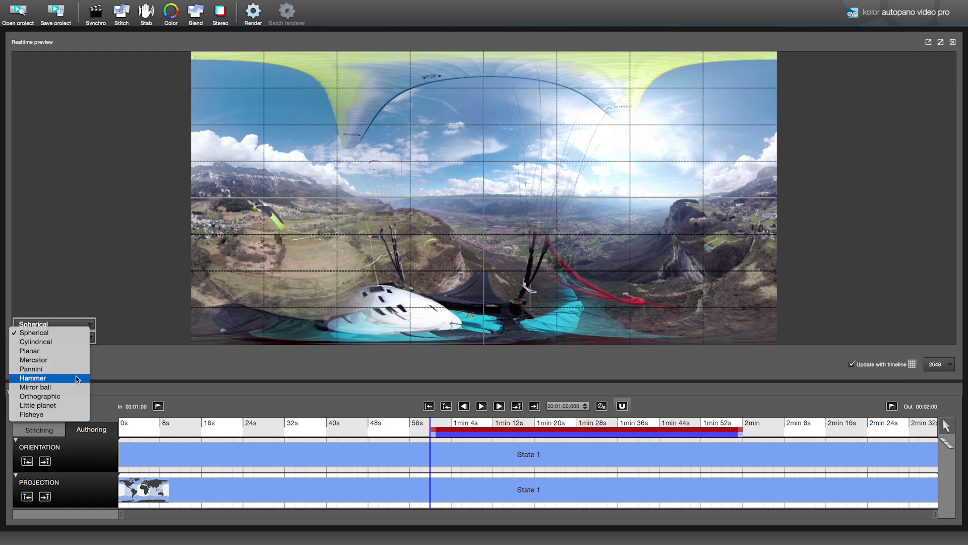
click(73, 405)
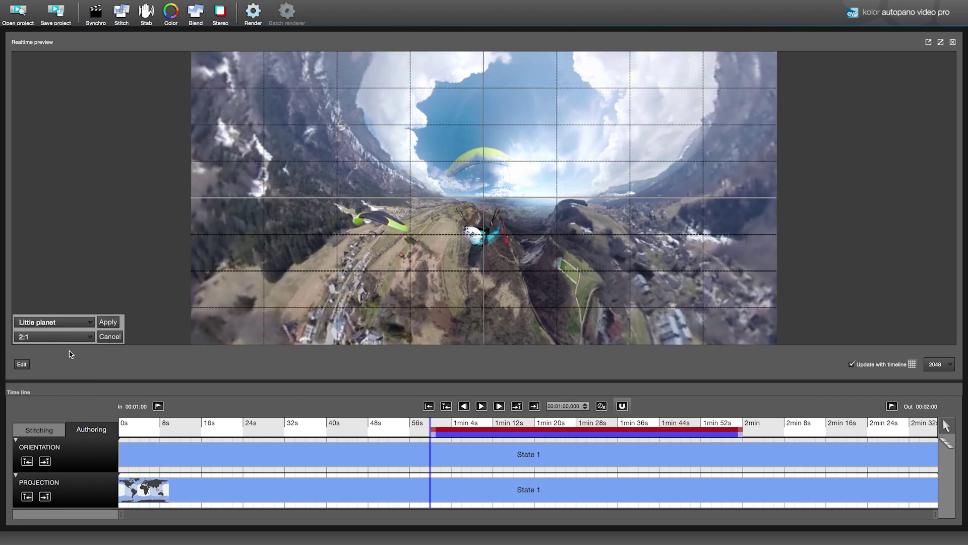
click(64, 336)
click(45, 364)
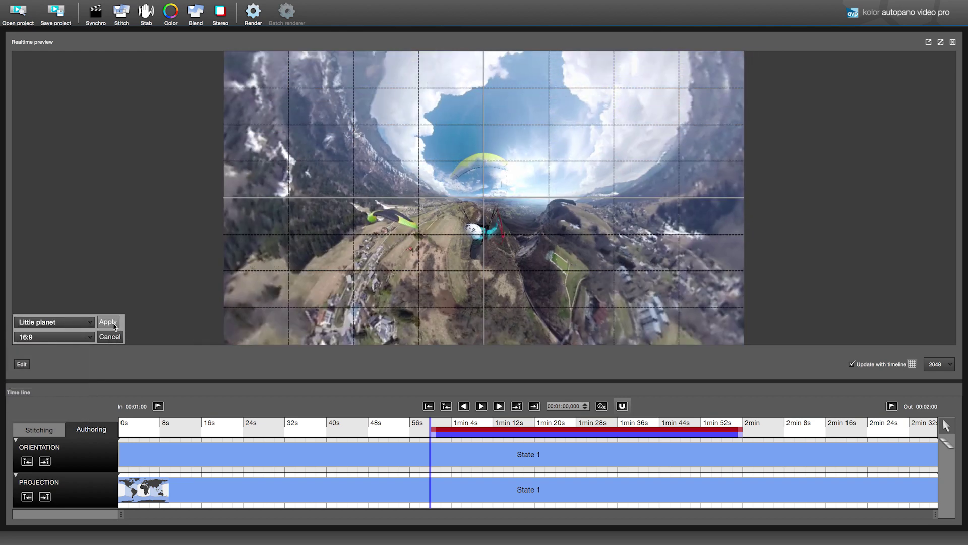
click(108, 322)
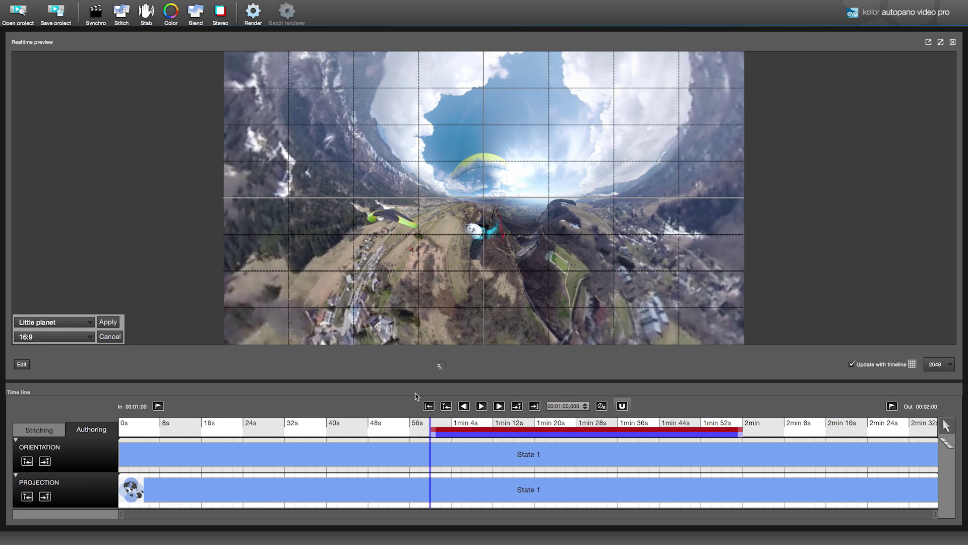
drag(482, 225, 485, 169)
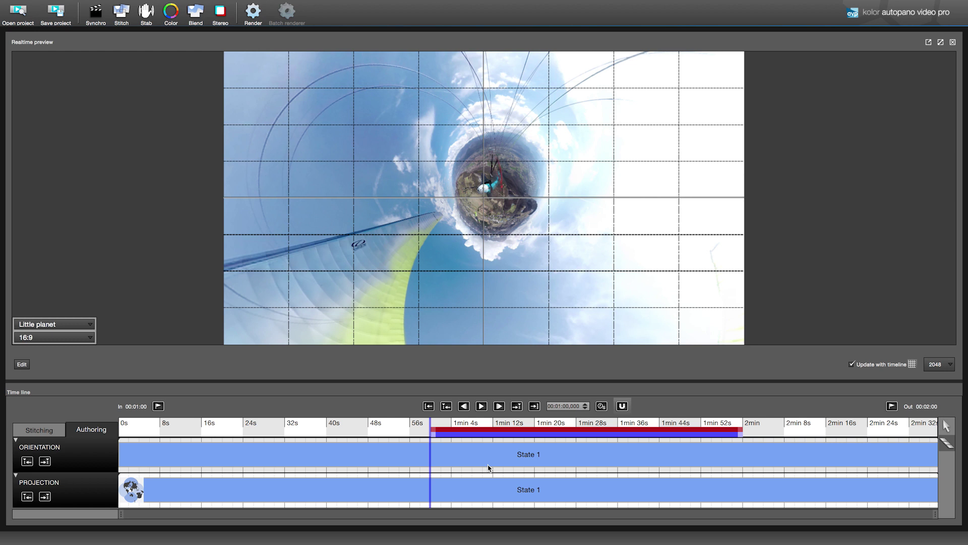
Add orientation and projection keyframes near 1min 4s and zoom into the little planet.
drag(463, 456, 438, 457)
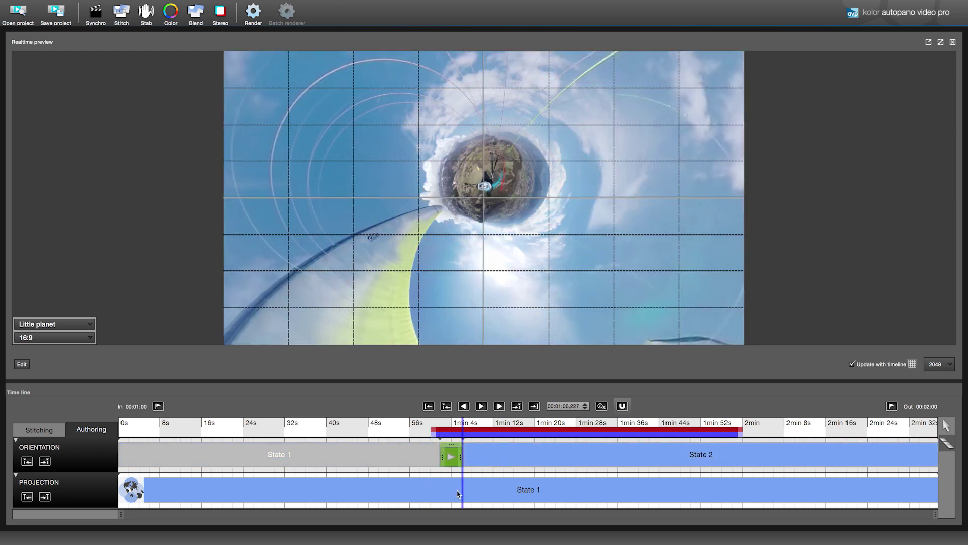
drag(459, 494, 440, 492)
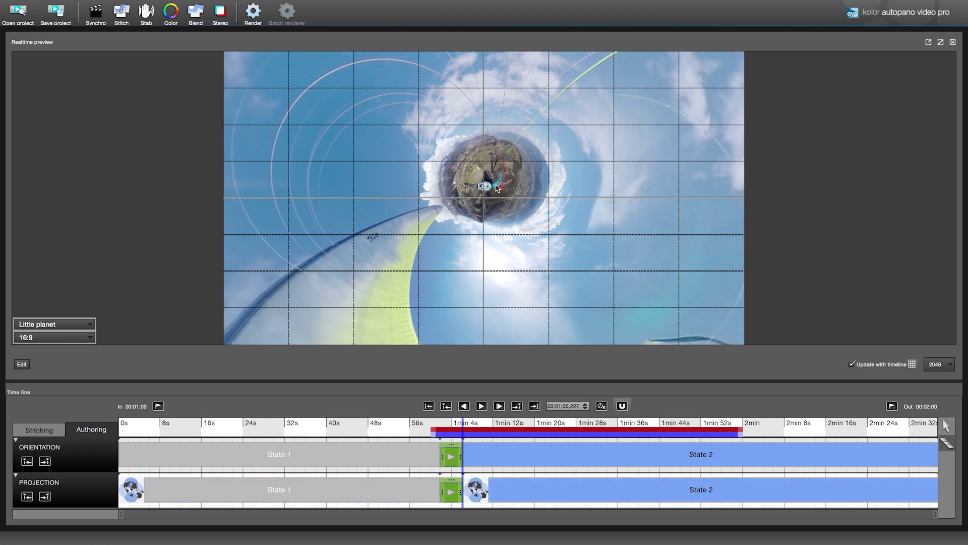
scroll(494, 187, up, 10)
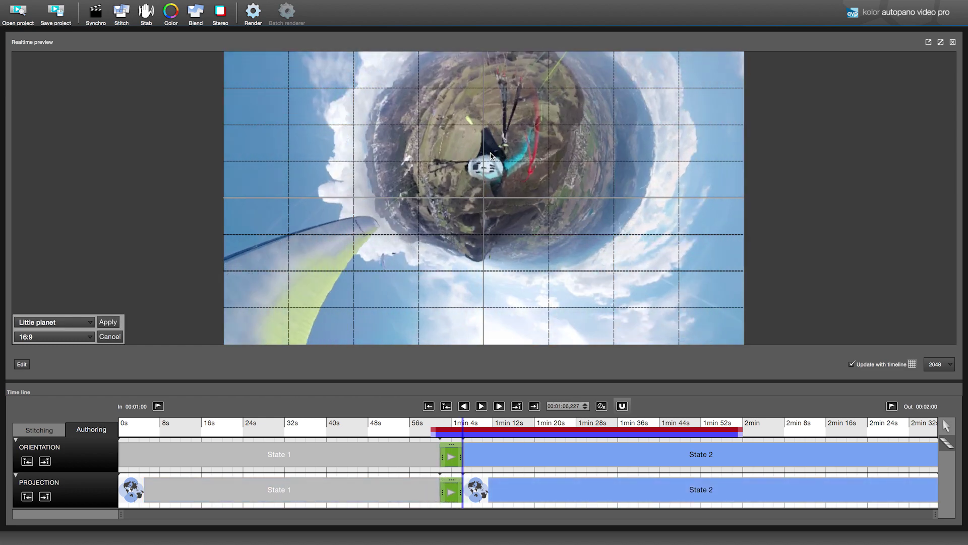
Re-rotate the little planet, apply it, and add keyframes on both tracks near 1min 10s.
drag(705, 81, 468, 220)
drag(630, 252, 590, 225)
drag(595, 150, 603, 157)
drag(683, 97, 700, 143)
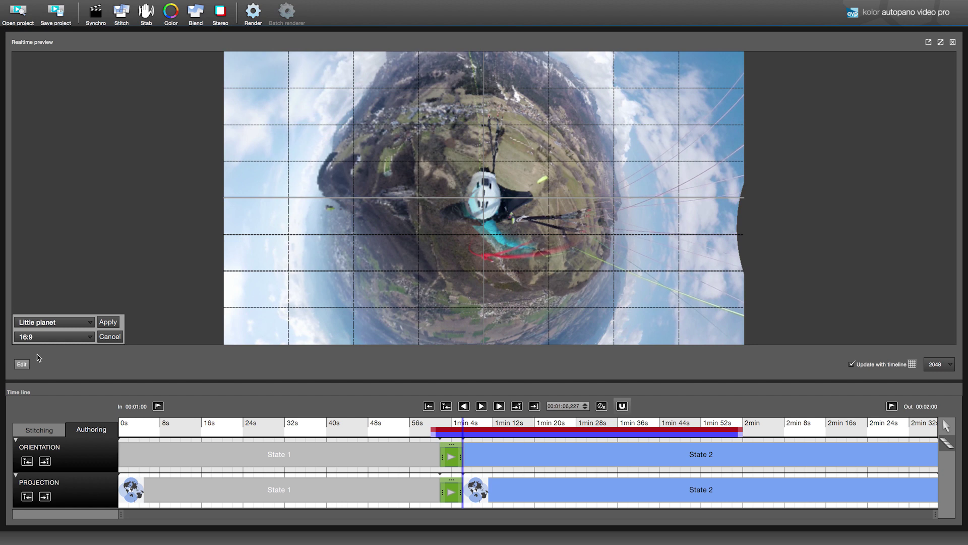
click(114, 323)
double_click(484, 458)
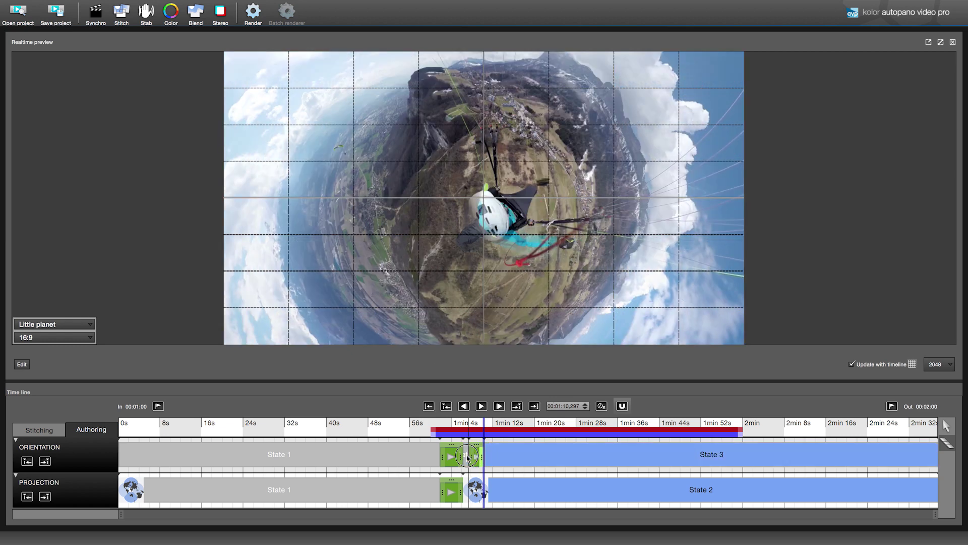
double_click(483, 485)
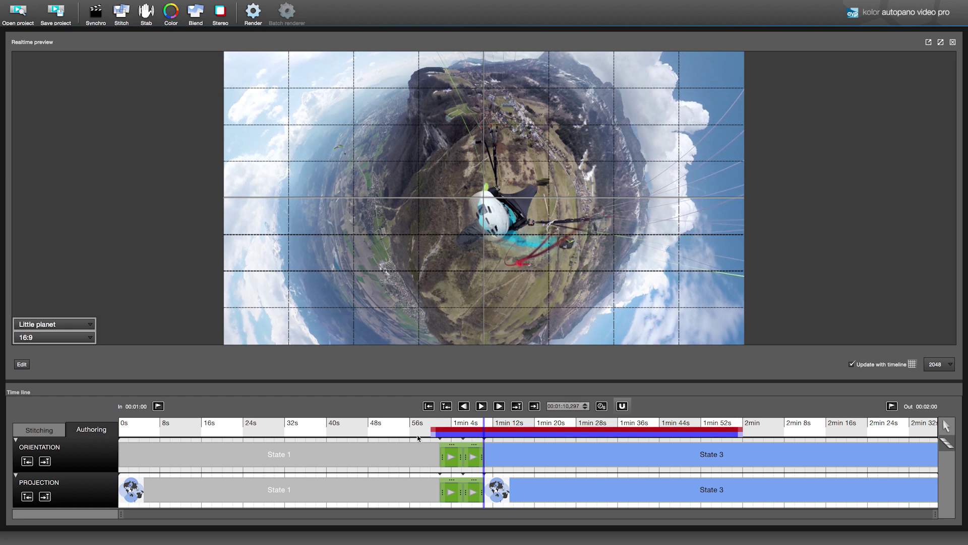
Apply a Fisheye view aimed over the ridge and valley, then add an orientation keyframe near 1min 14s.
click(55, 323)
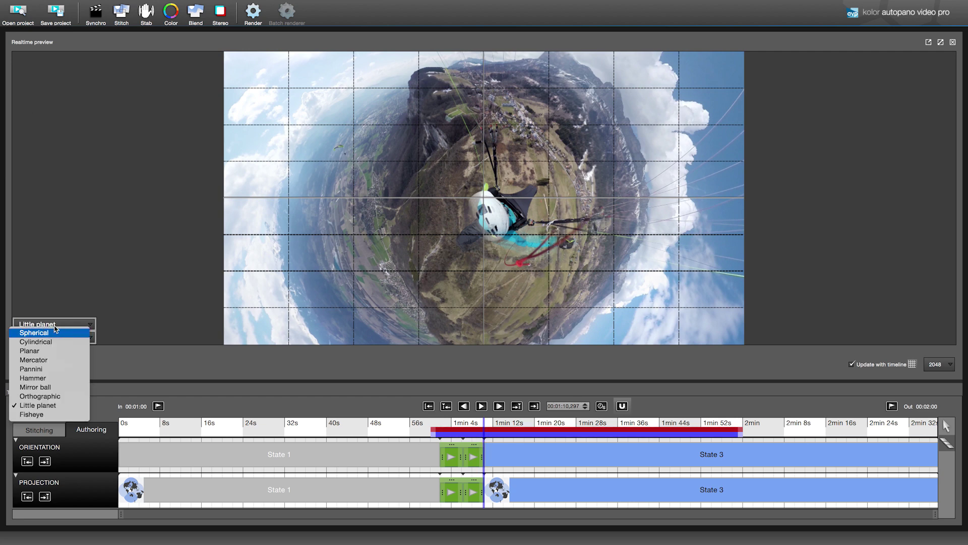
click(45, 415)
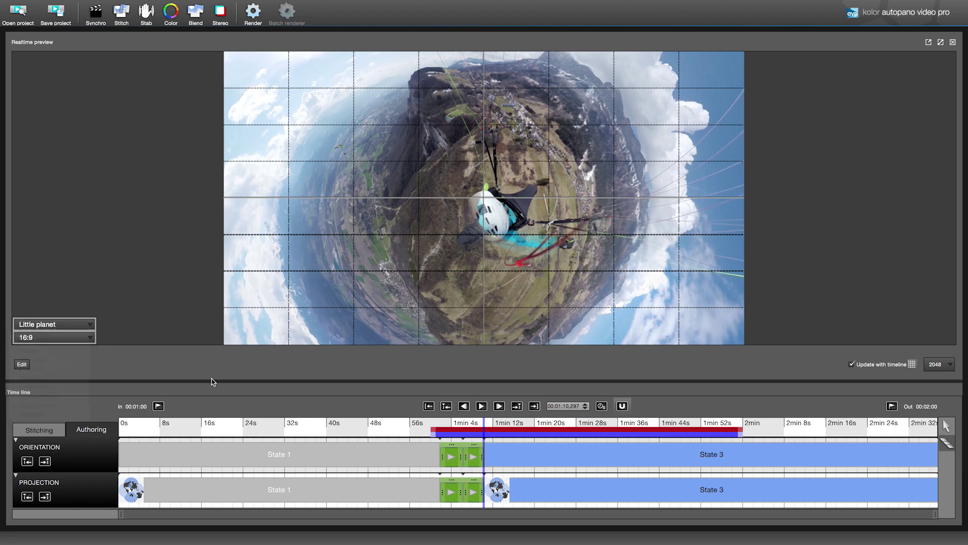
drag(482, 107, 508, 264)
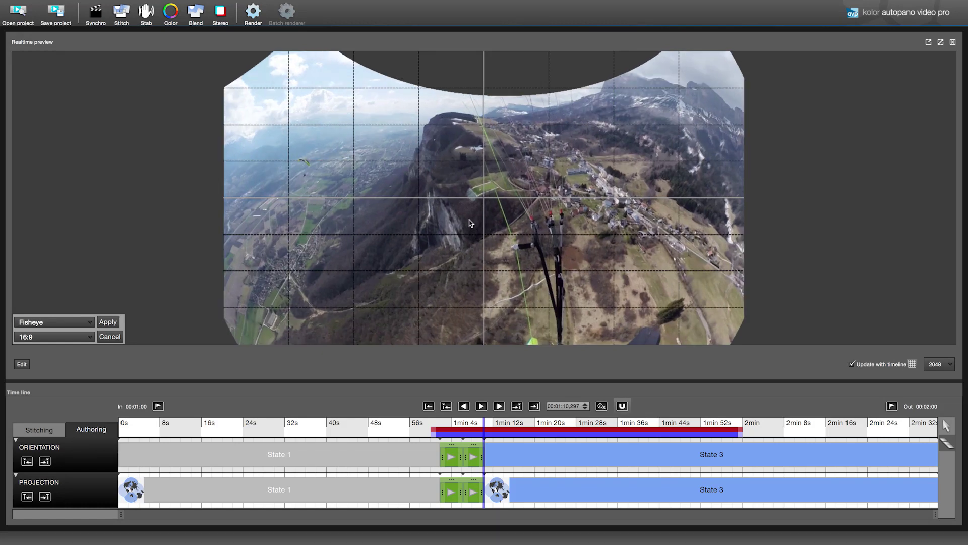
drag(400, 183, 429, 208)
drag(699, 98, 474, 135)
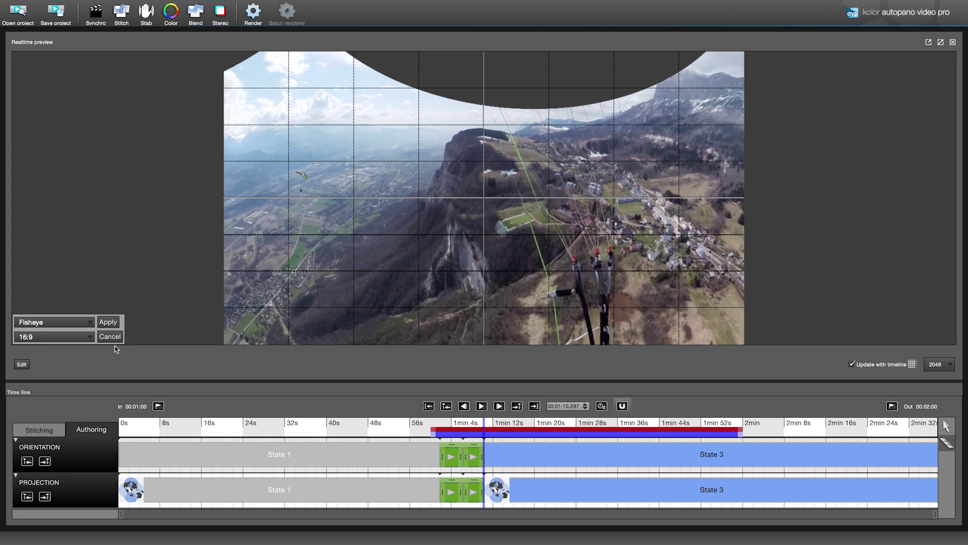
click(108, 322)
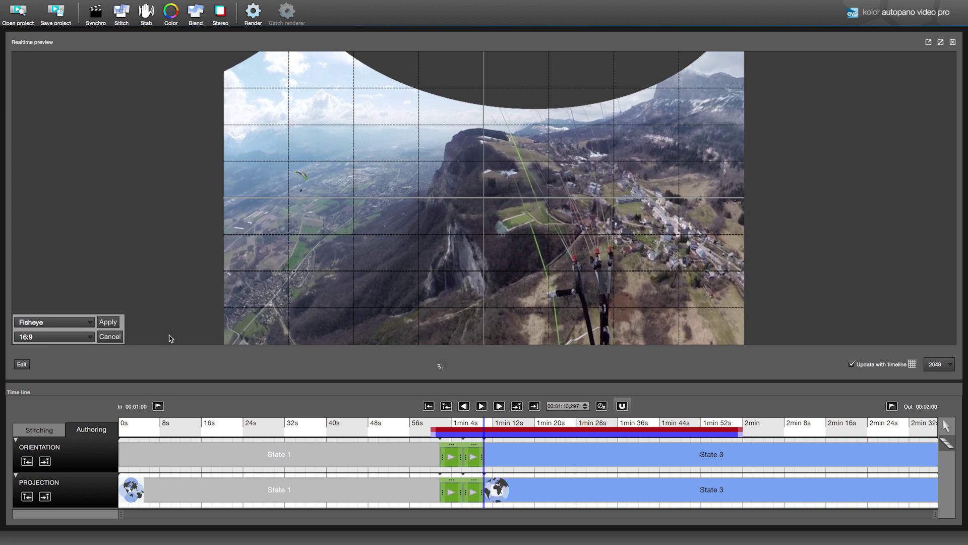
double_click(506, 459)
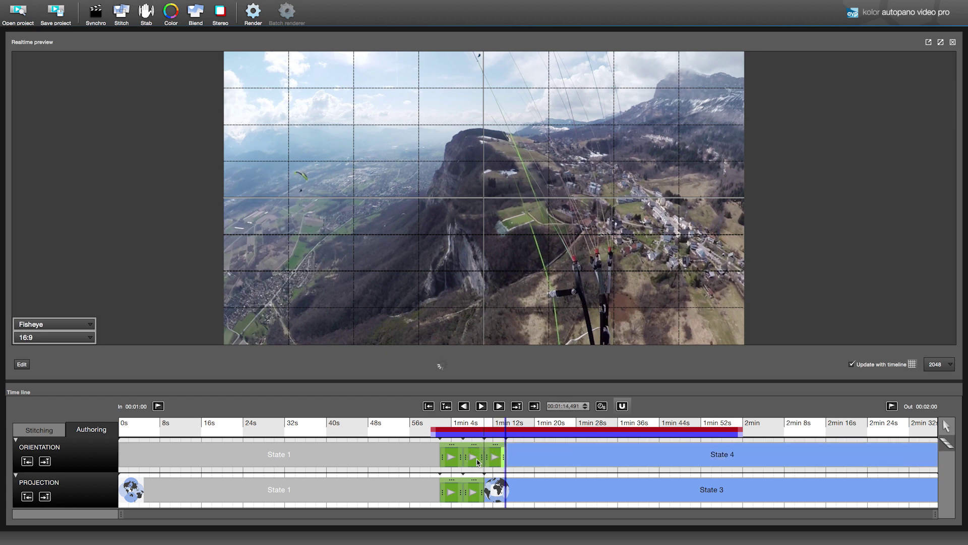
Swing the fisheye view toward the valley with a level horizon and apply it.
drag(318, 173, 457, 173)
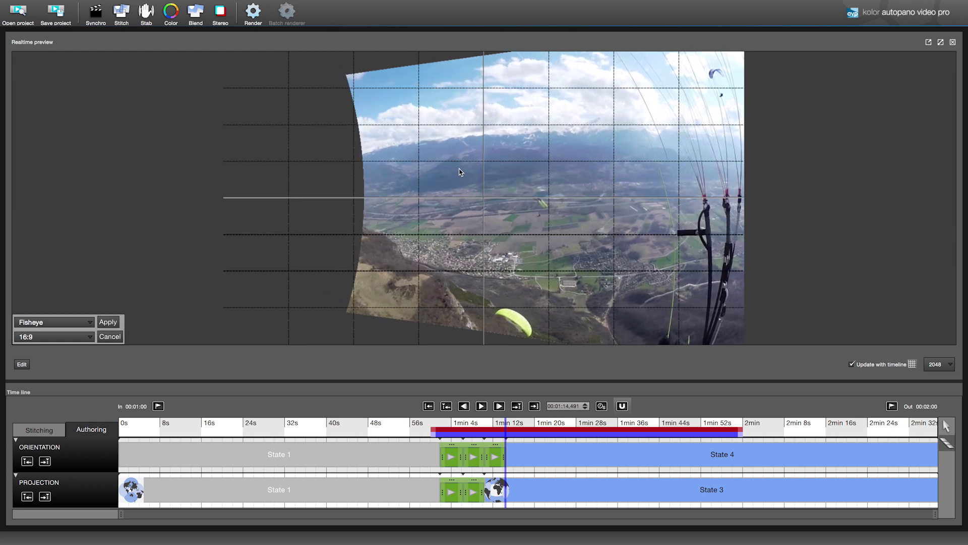
drag(348, 171, 345, 156)
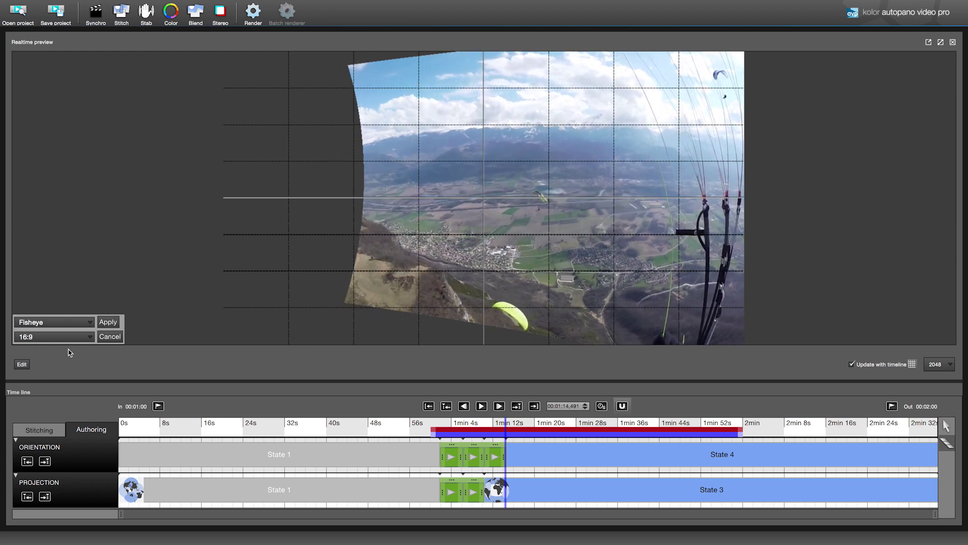
click(108, 322)
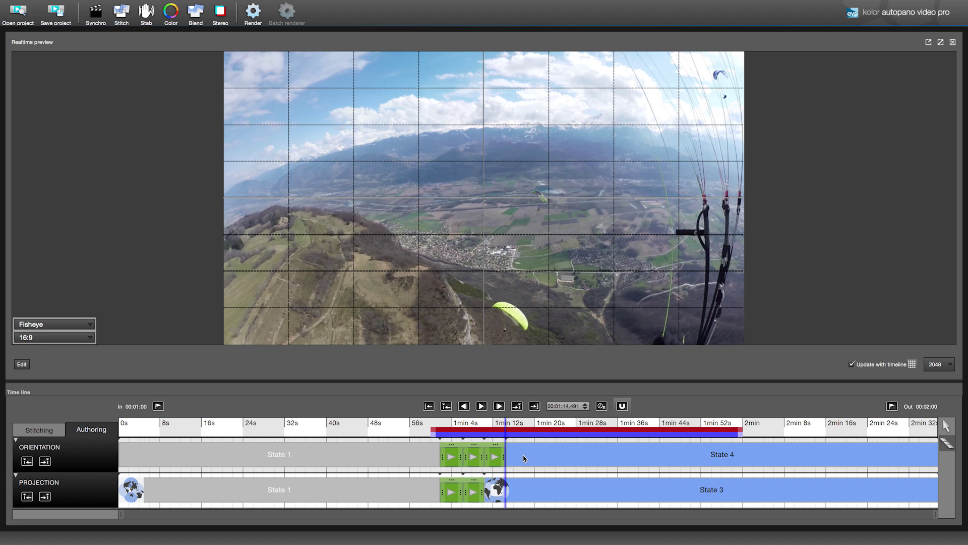
Add an orientation keyframe near 1min 18s aimed down at the pilot, and another near 1min 22s.
click(528, 456)
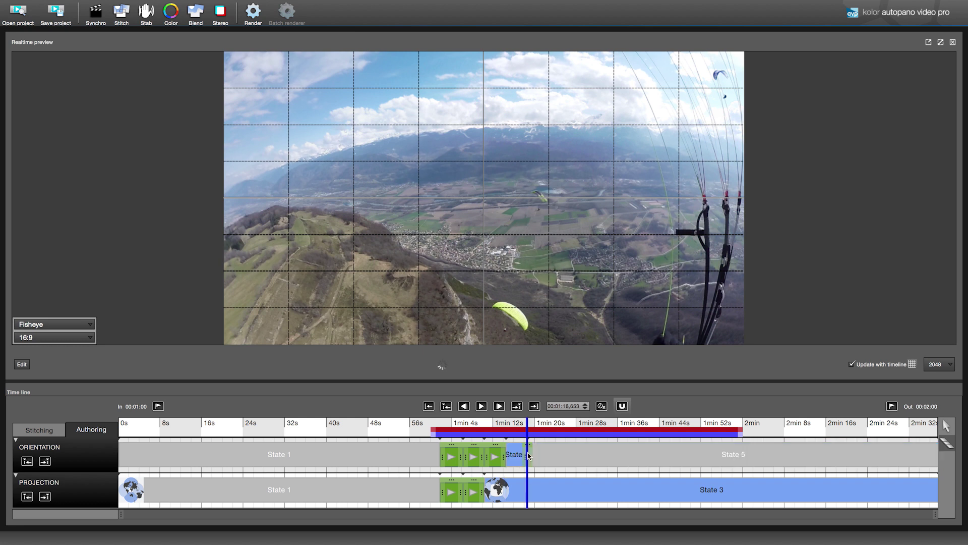
click(507, 457)
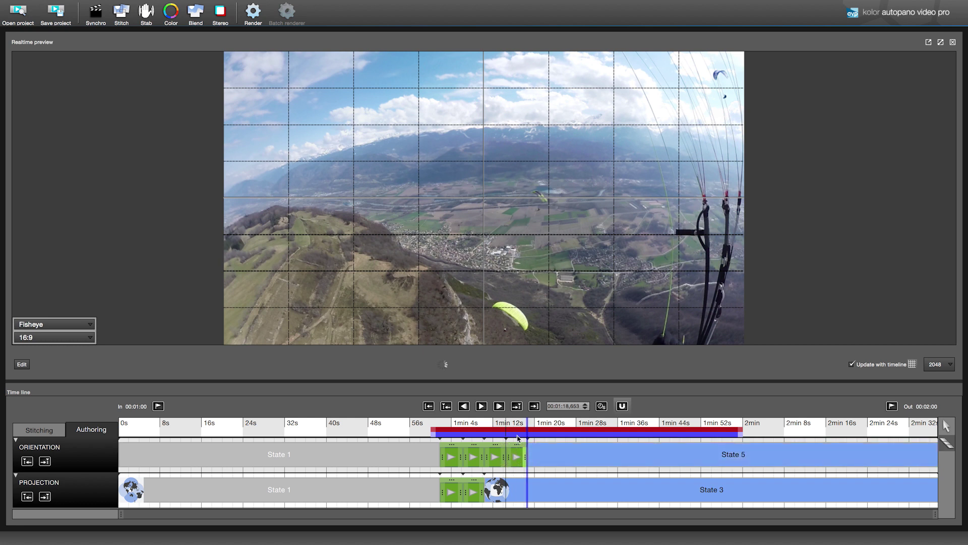
drag(443, 282, 429, 136)
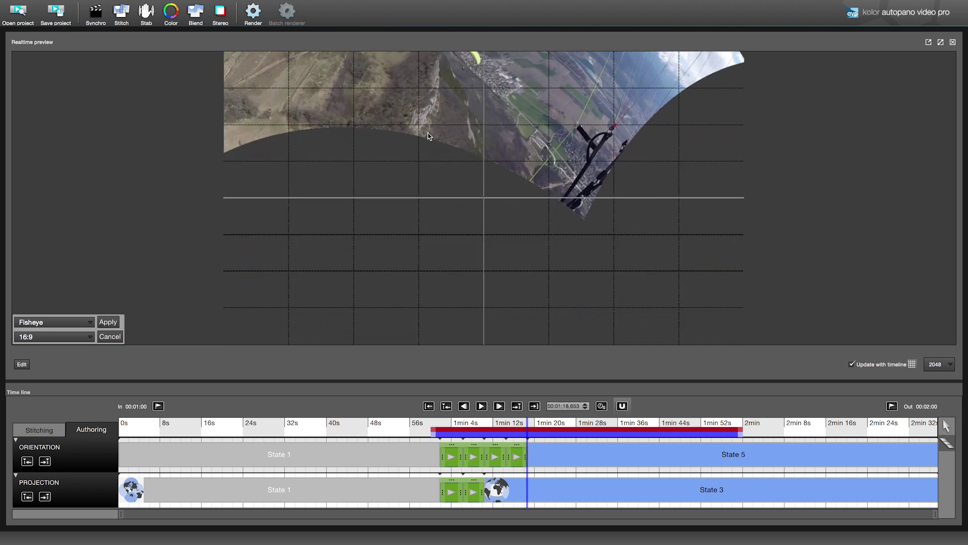
drag(623, 255, 568, 158)
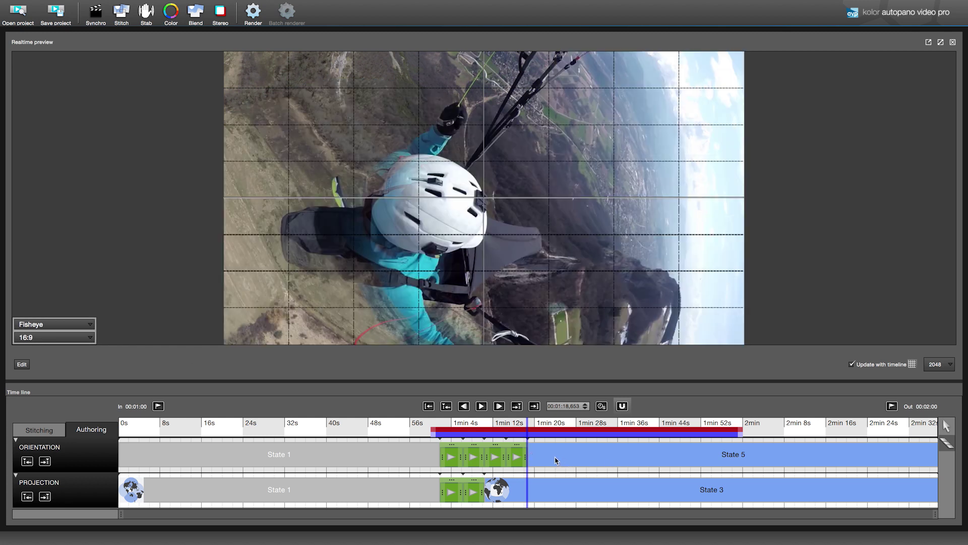
double_click(548, 457)
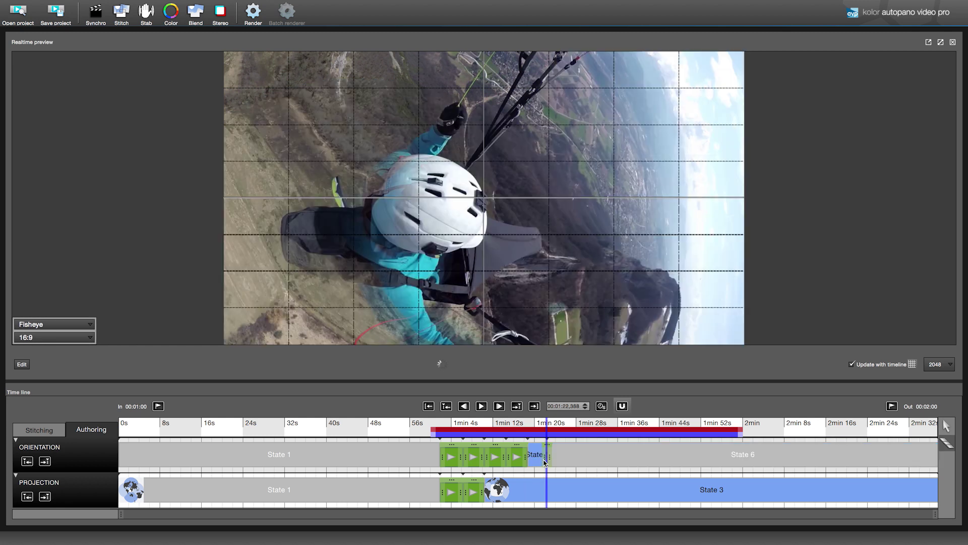
Add a projection keyframe at State 6 and select the new projection State 4.
click(546, 458)
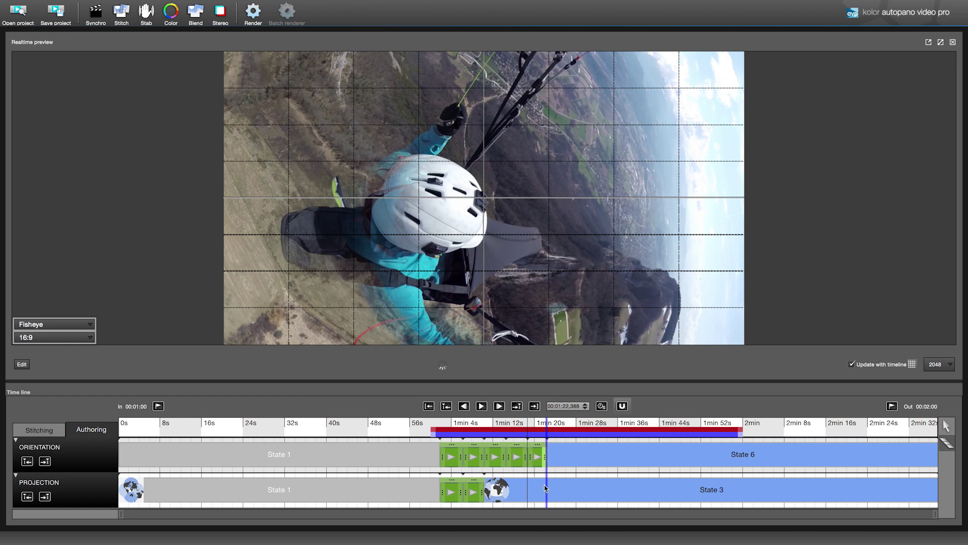
double_click(549, 490)
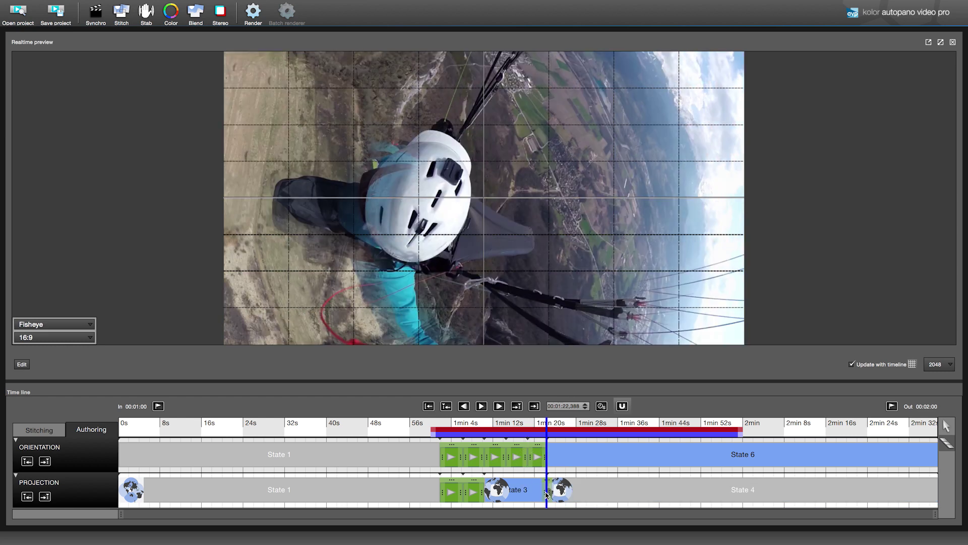
click(552, 493)
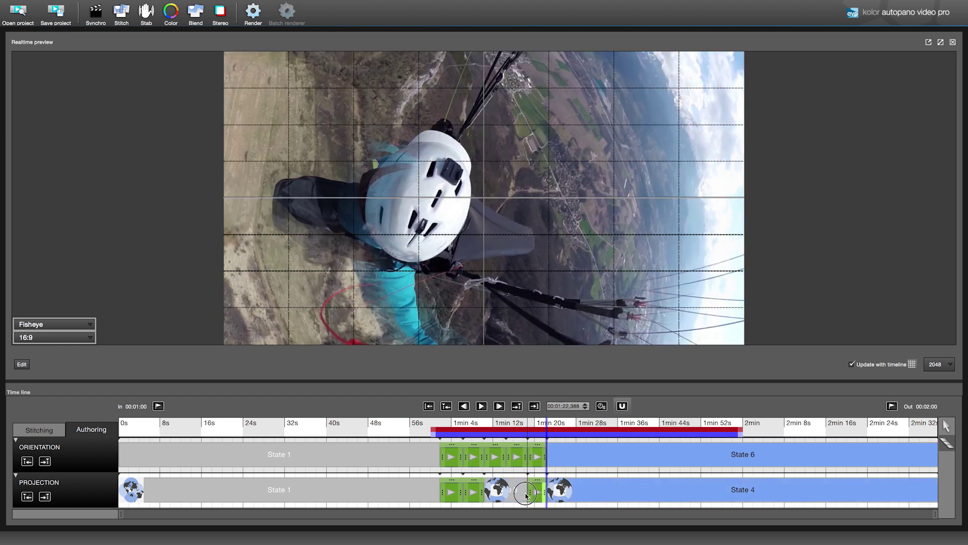
Set State 4 to an enlarged, rotated Little planet view and select the first orientation transition.
click(69, 329)
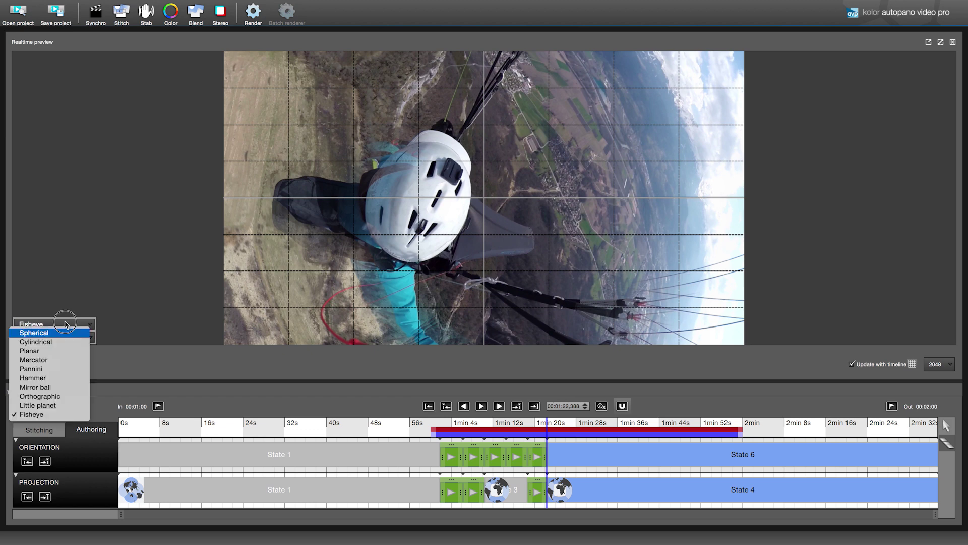
click(55, 406)
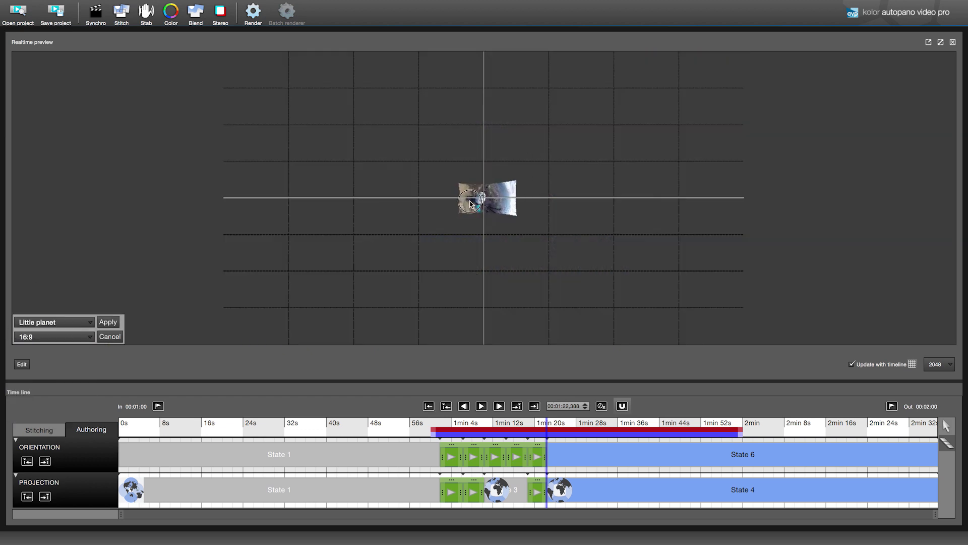
click(396, 134)
drag(396, 134, 485, 195)
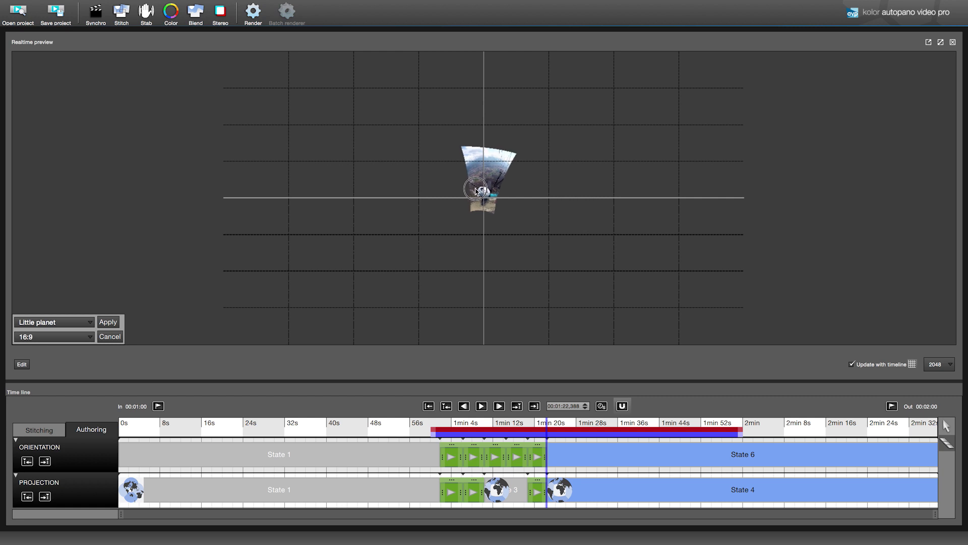
click(108, 321)
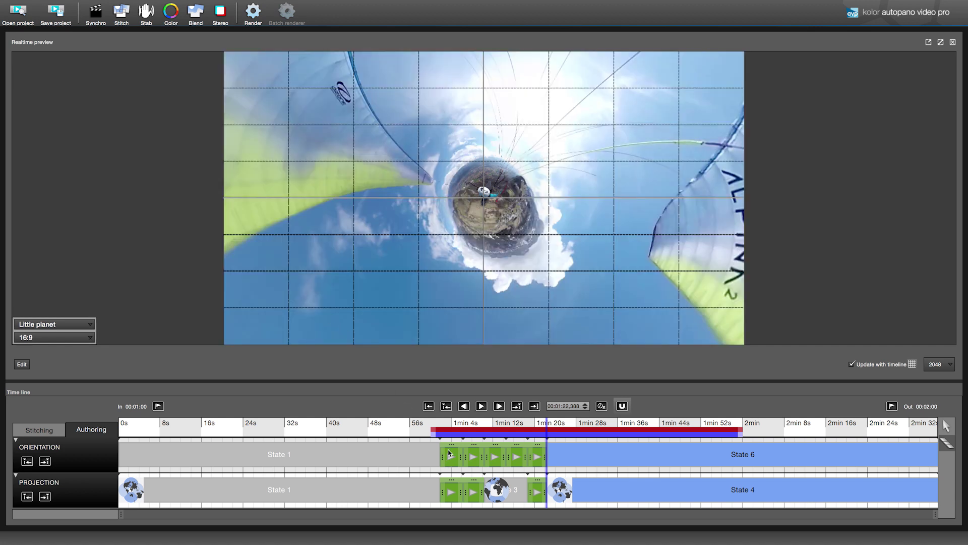
click(449, 453)
Give the first orientation transition Bounce in interpolation.
right_click(457, 464)
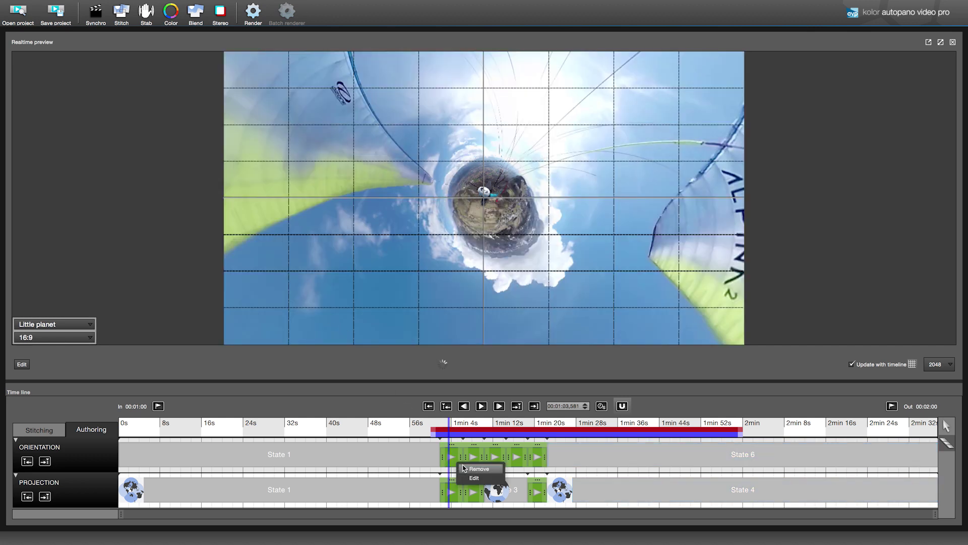
click(473, 477)
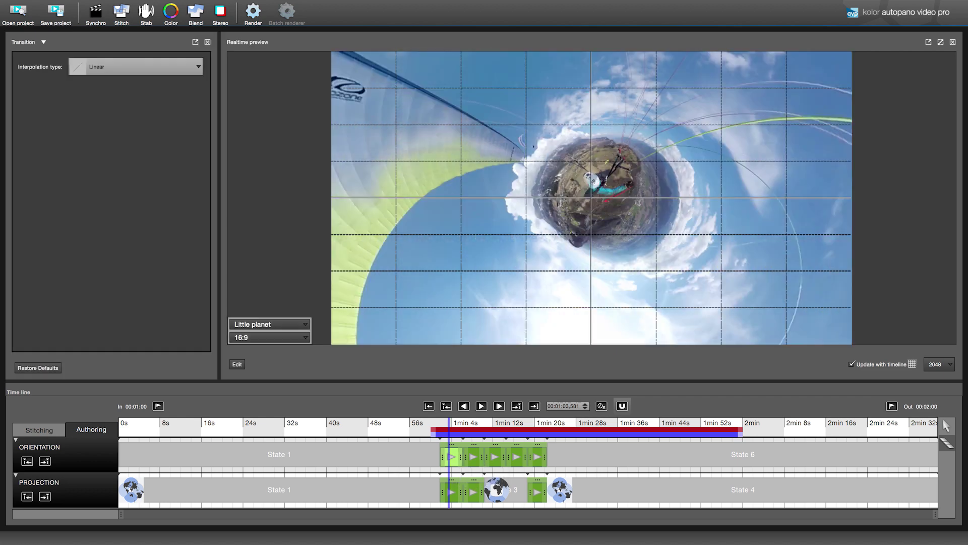
click(91, 63)
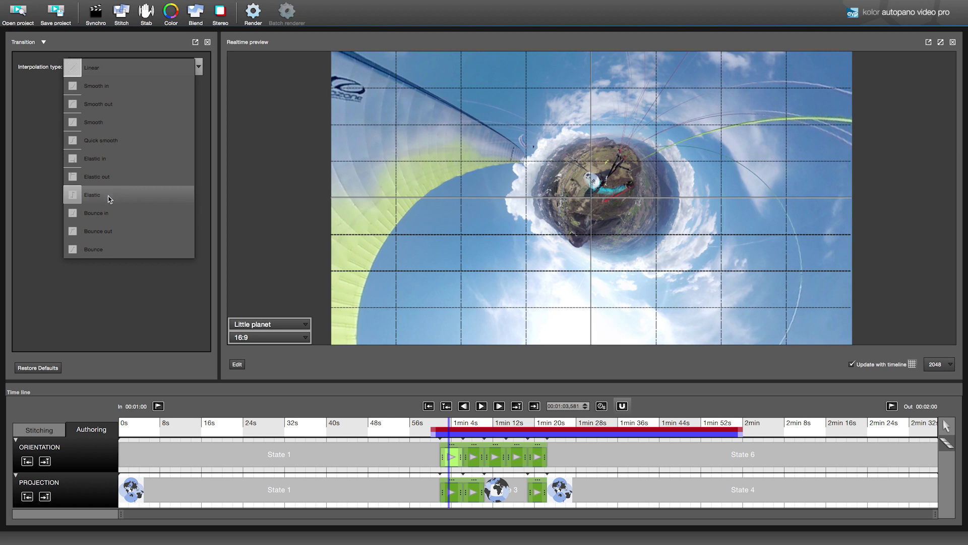
click(108, 214)
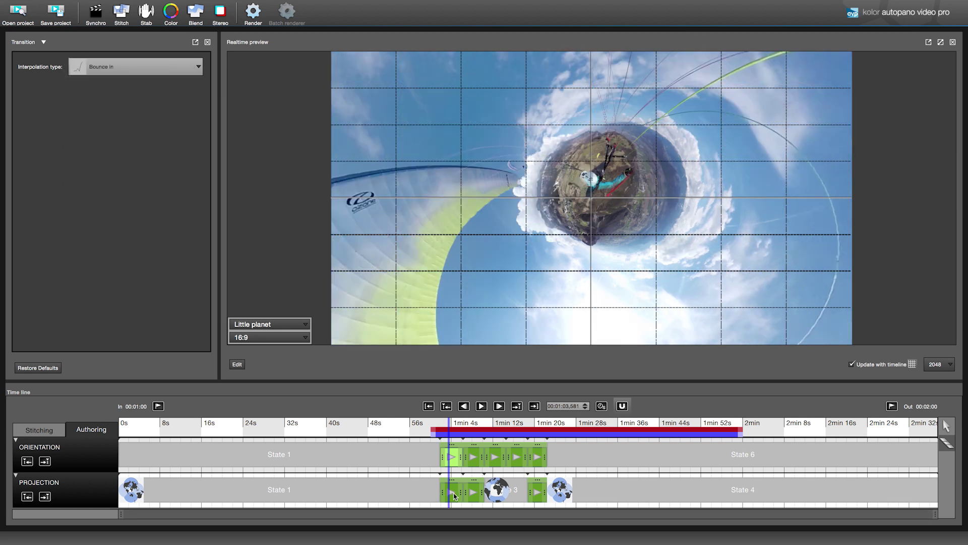
Set the first projection transition to Bounce in interpolation as well.
click(454, 495)
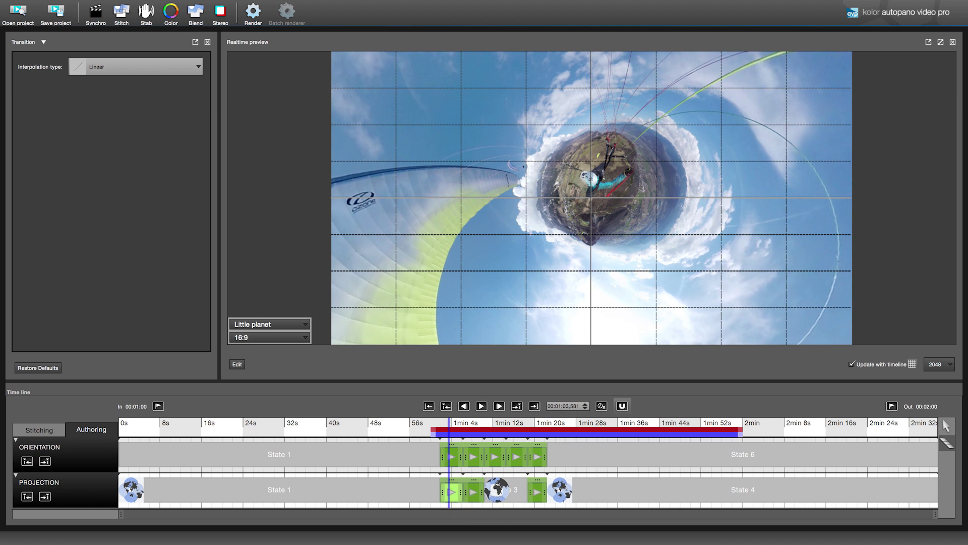
click(125, 77)
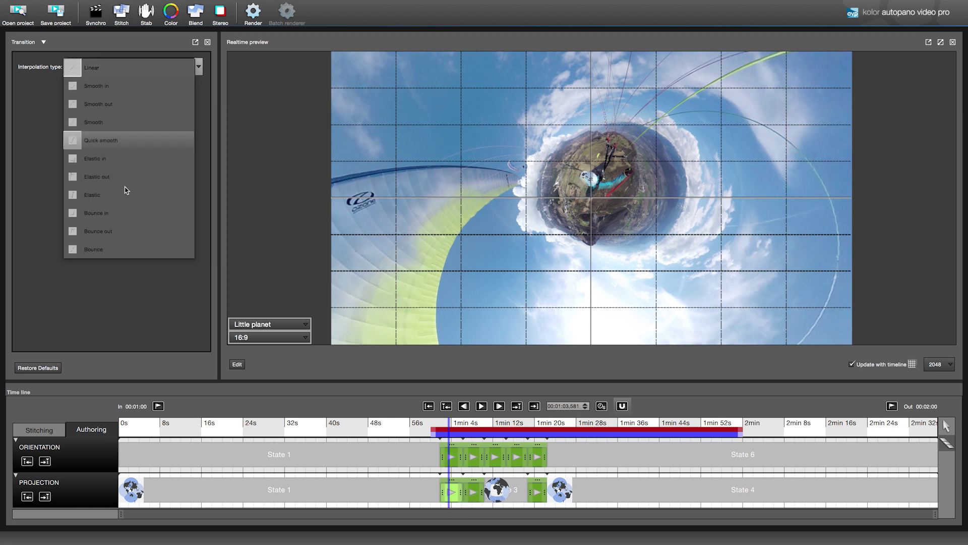
click(119, 220)
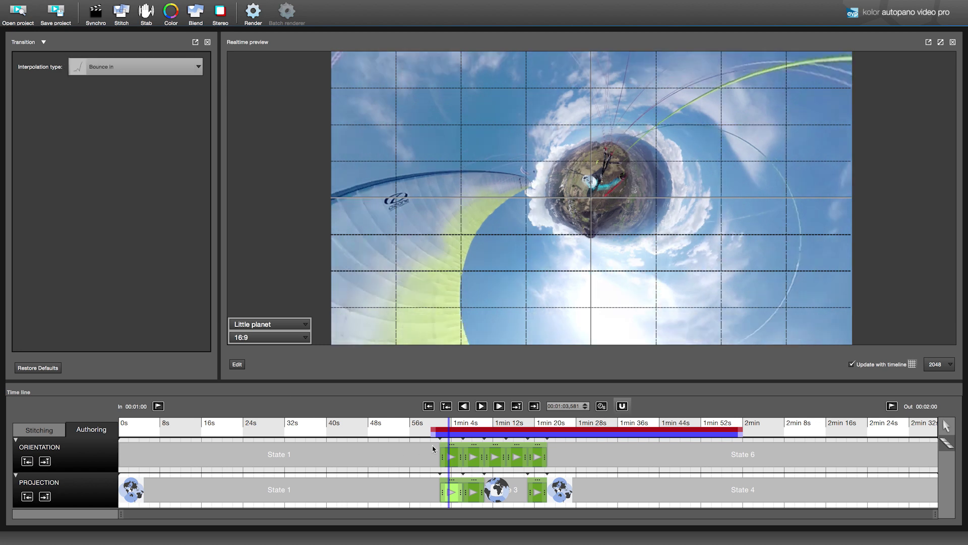
Set the second orientation and second projection transitions to Smooth easing.
click(472, 459)
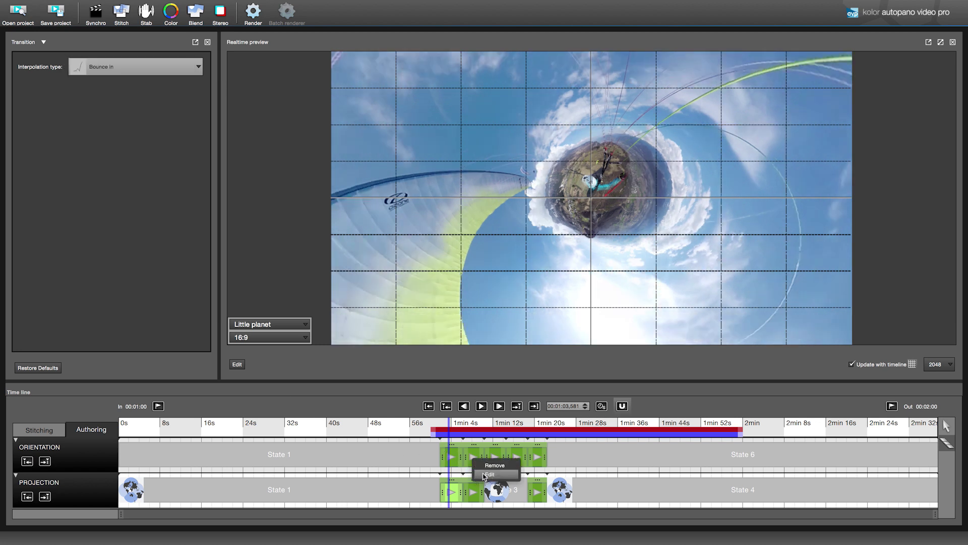
click(473, 458)
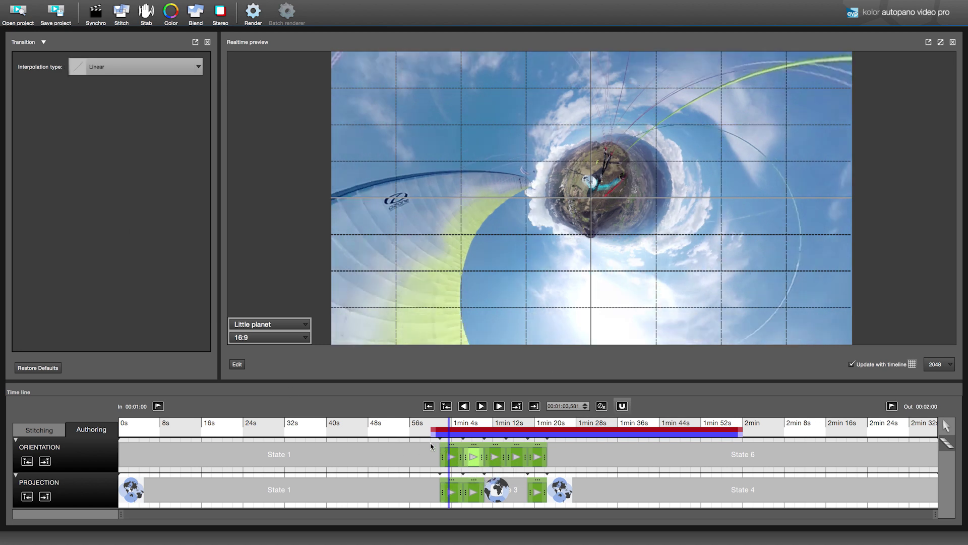
click(122, 74)
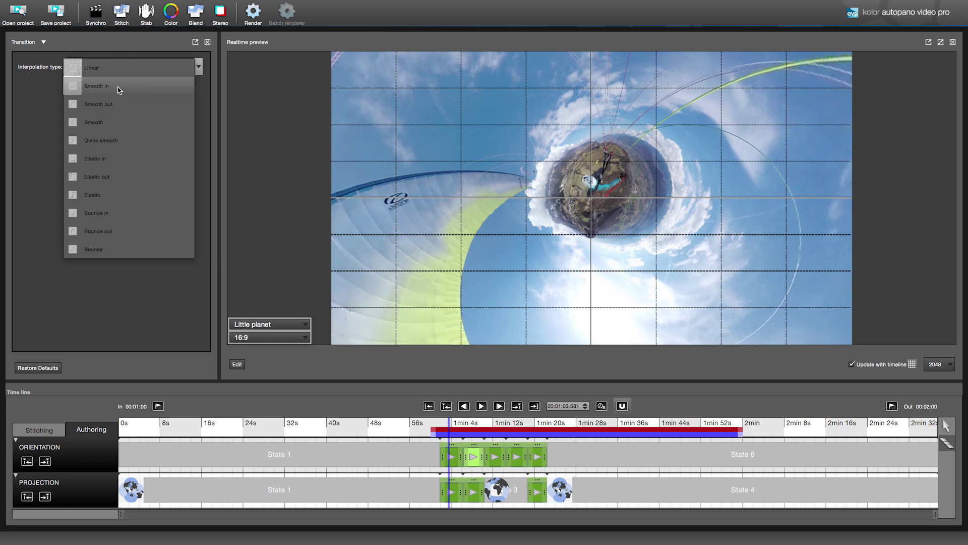
click(115, 129)
click(472, 492)
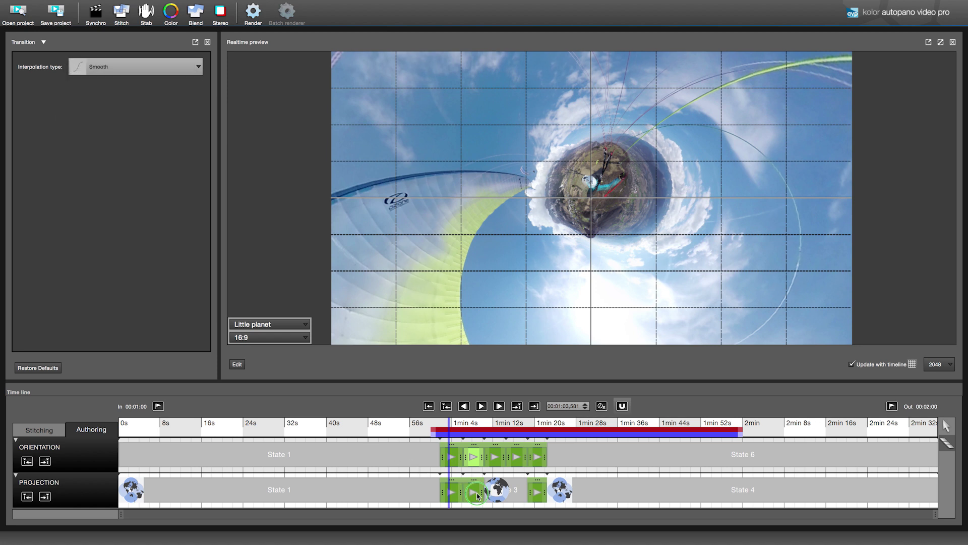
click(104, 70)
click(108, 122)
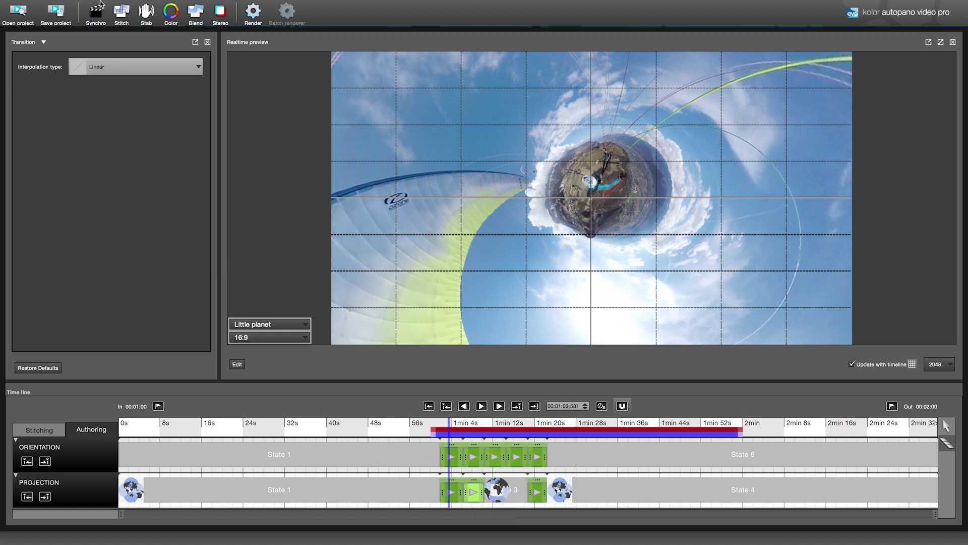
Set the next two middle transitions to Smooth easing.
click(108, 67)
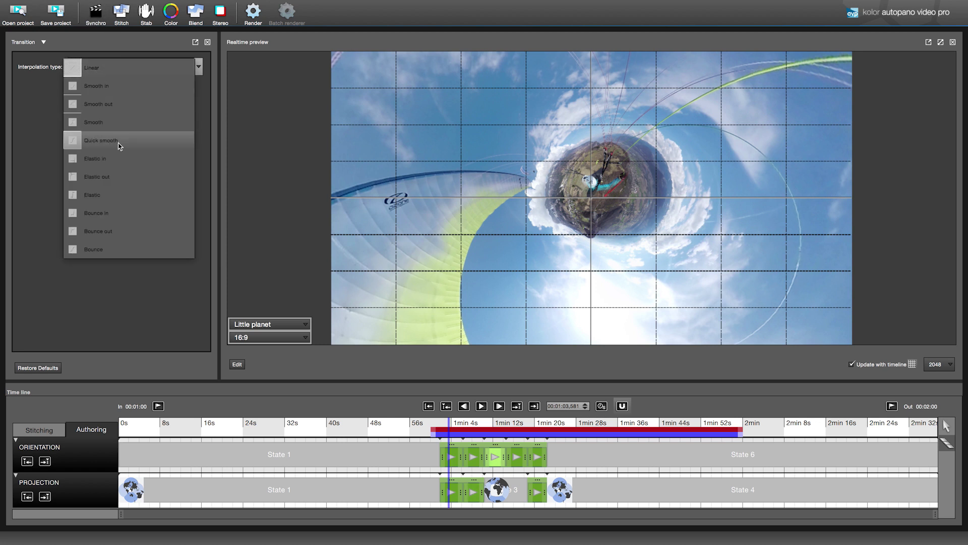
click(108, 122)
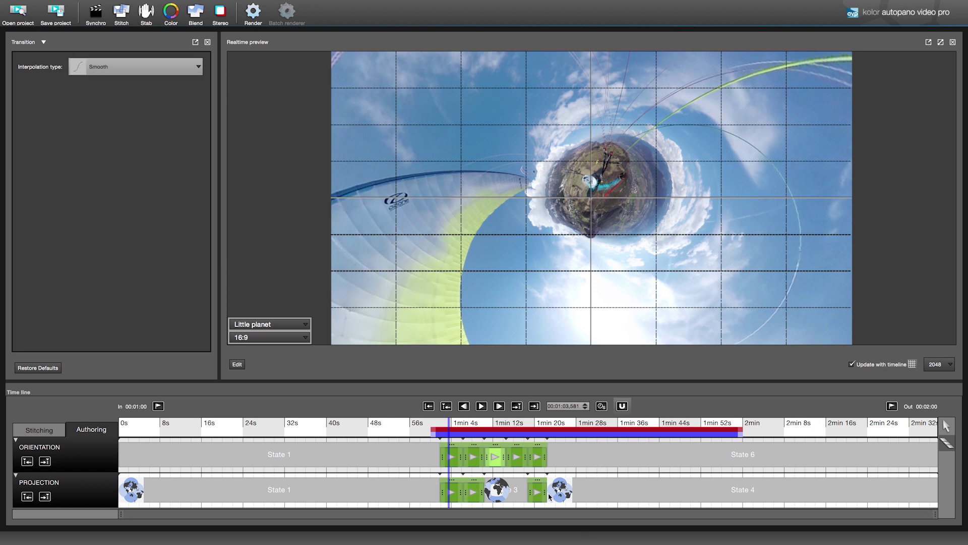
right_click(517, 452)
click(534, 465)
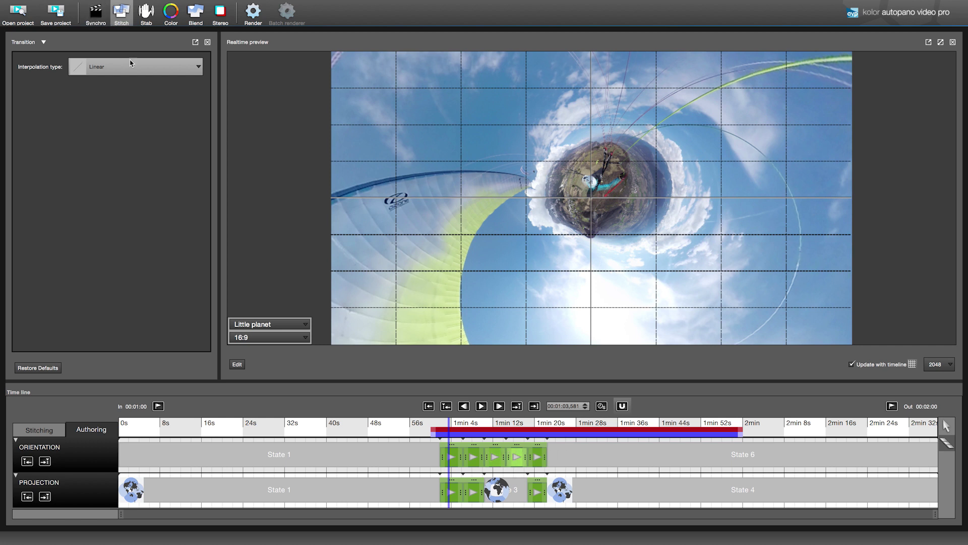
click(125, 67)
click(116, 123)
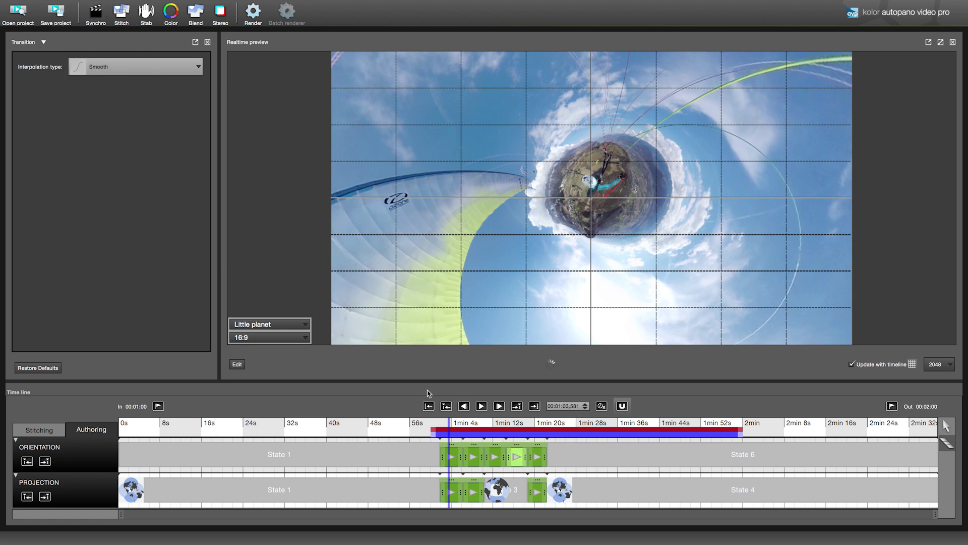
Give the last orientation transition Elastic out and the last projection transition Quick smooth.
right_click(538, 457)
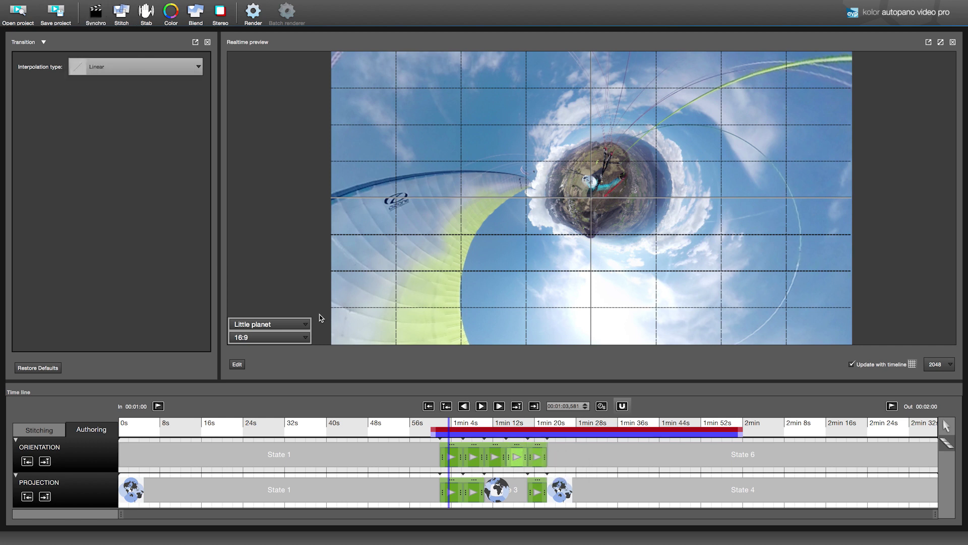
click(143, 65)
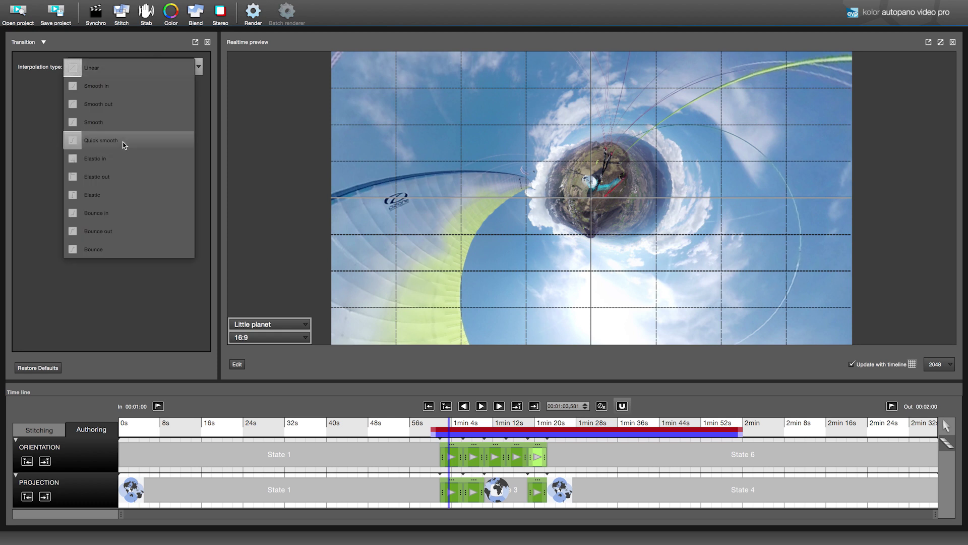
click(101, 177)
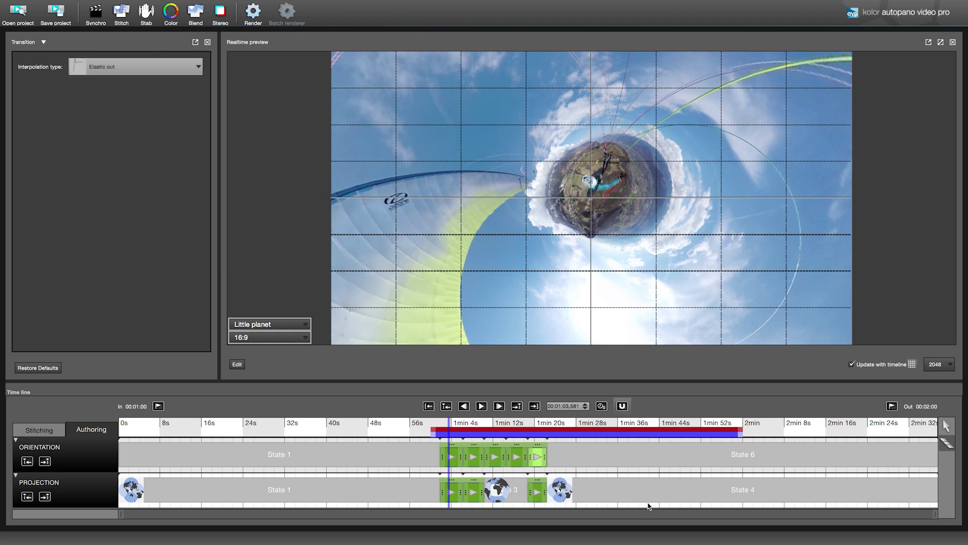
click(533, 488)
click(121, 67)
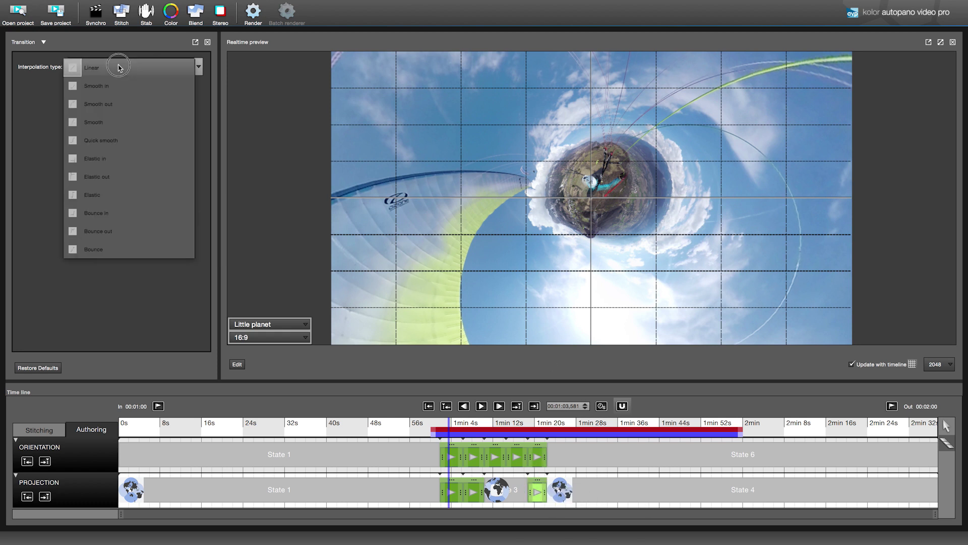
click(130, 146)
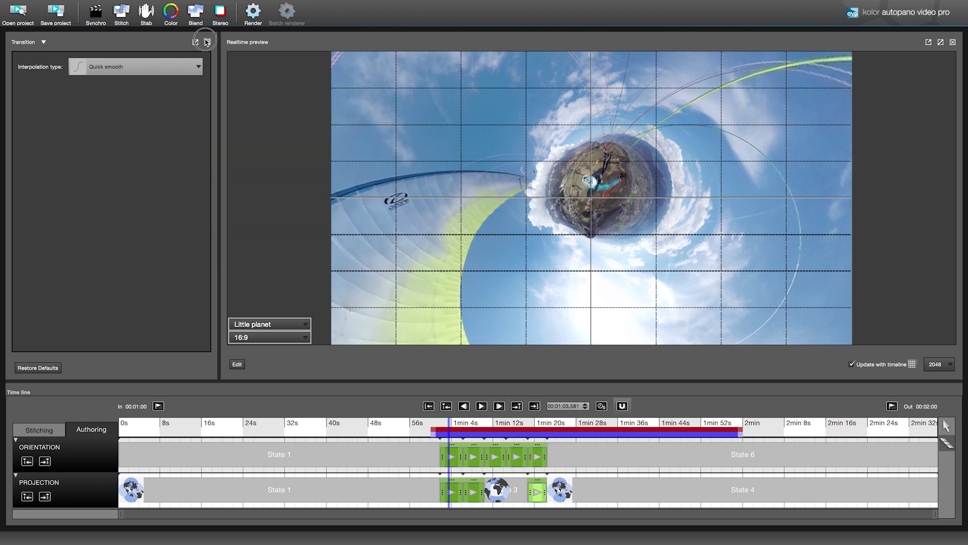
click(207, 42)
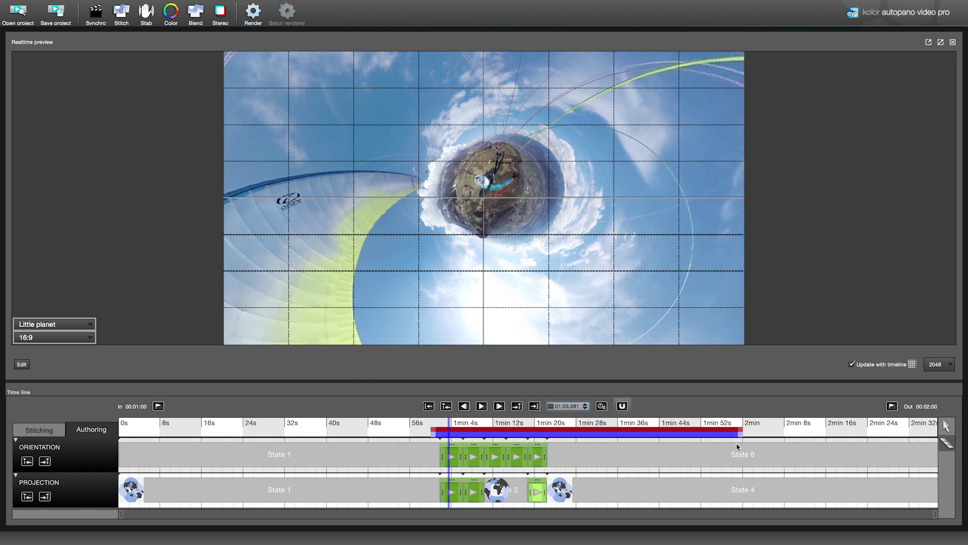
Move the Out marker to 00:01:24 and render HD_paragliding_authored.mp4 with the 1920x1080 H.264 HD preset.
drag(742, 433, 558, 433)
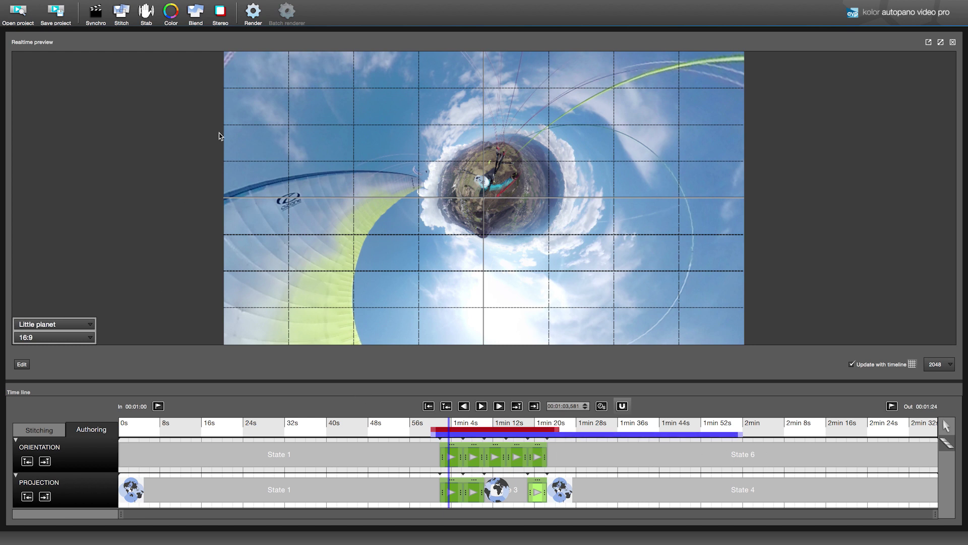
click(254, 13)
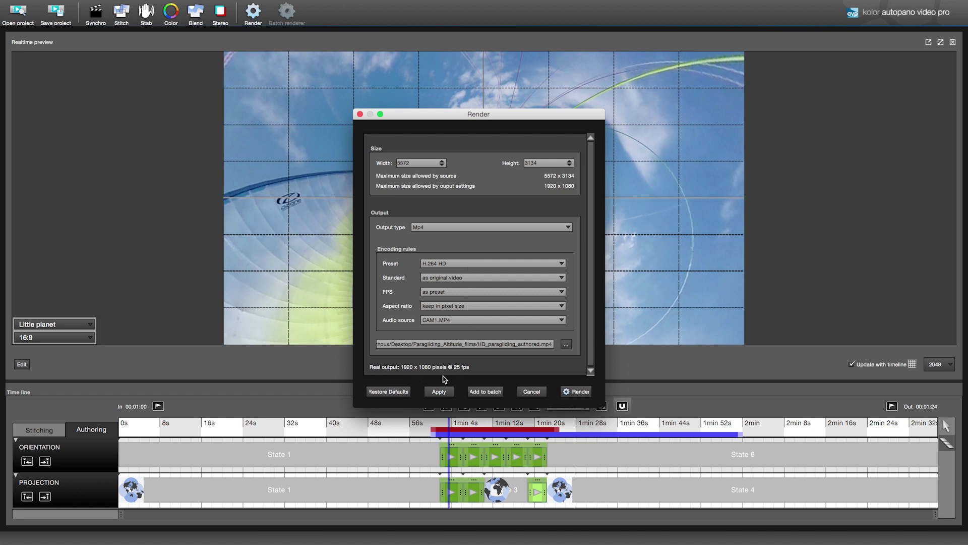
click(484, 263)
click(484, 263)
click(577, 391)
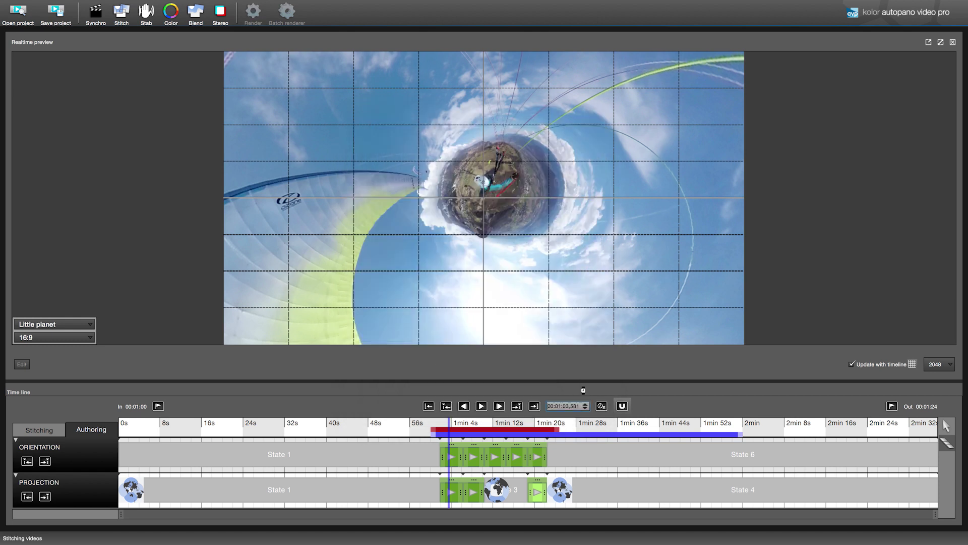